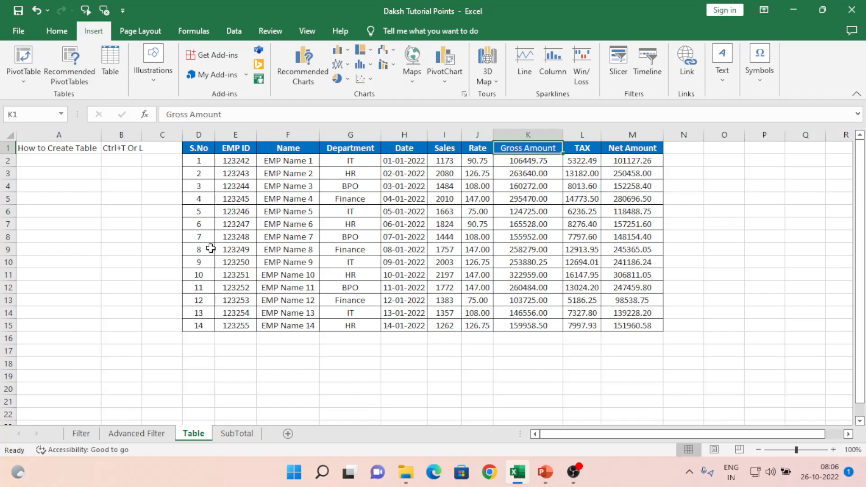
key(Left)
key(Left)
key(Left)
key(Left)
key(Left)
key(Left)
key(Left)
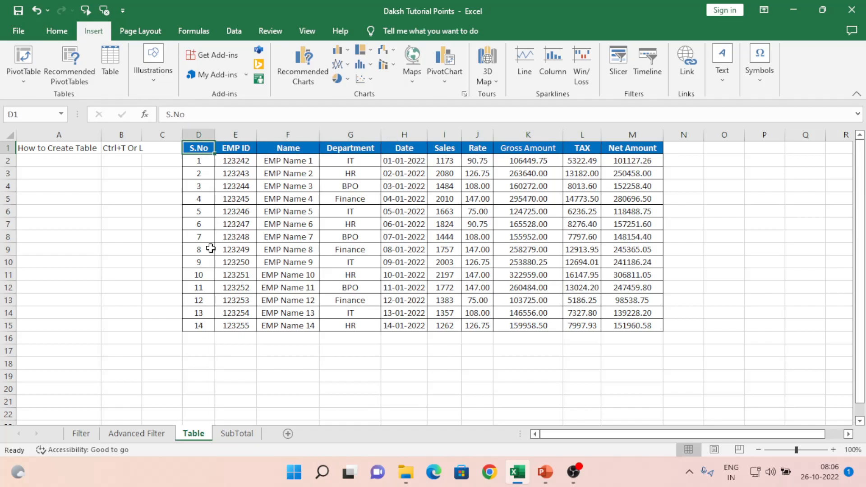
- Select the header row and the full employee data range from the S.No header
key(ctrl+shift+Right)
key(ctrl+shift+Down)
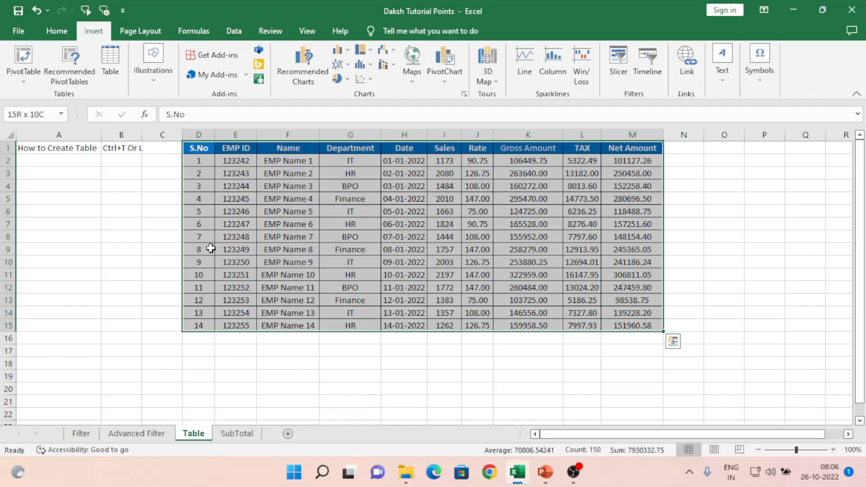
click(248, 235)
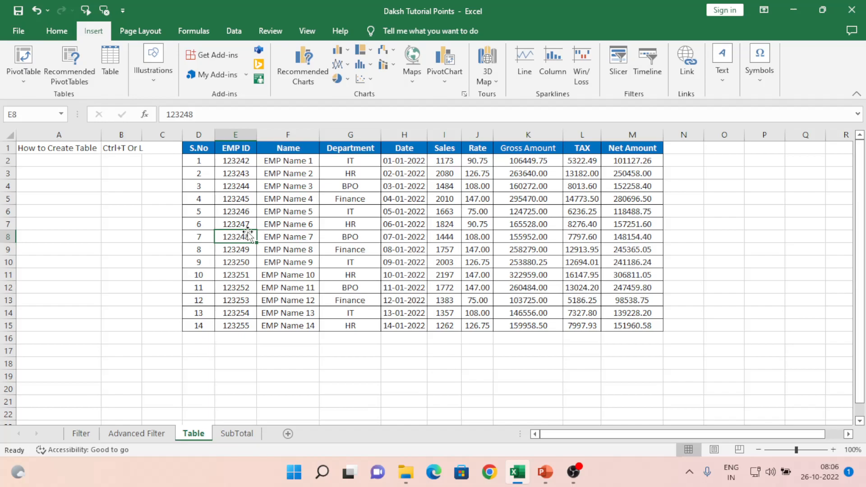
key(ctrl+Up)
key(Left)
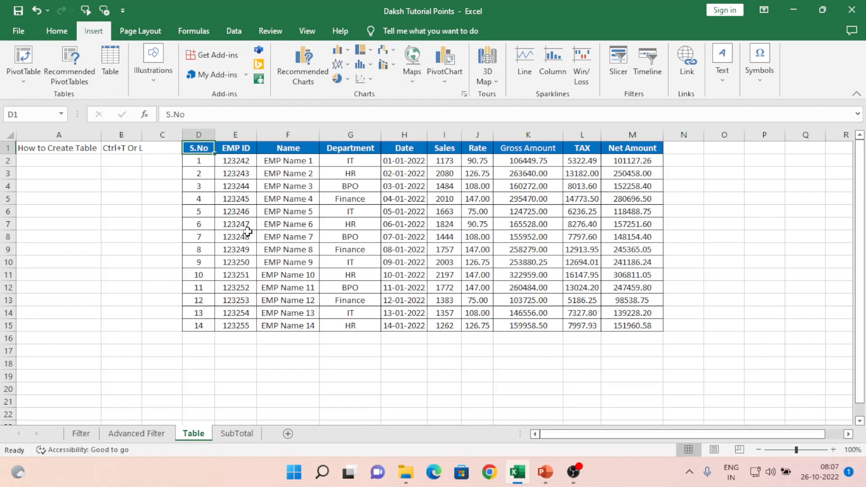
key(ctrl+shift+Right)
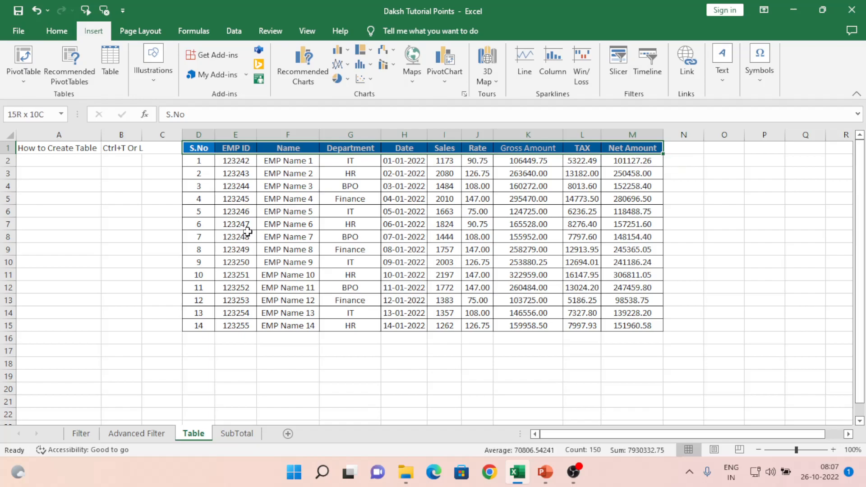
key(ctrl+shift+Down)
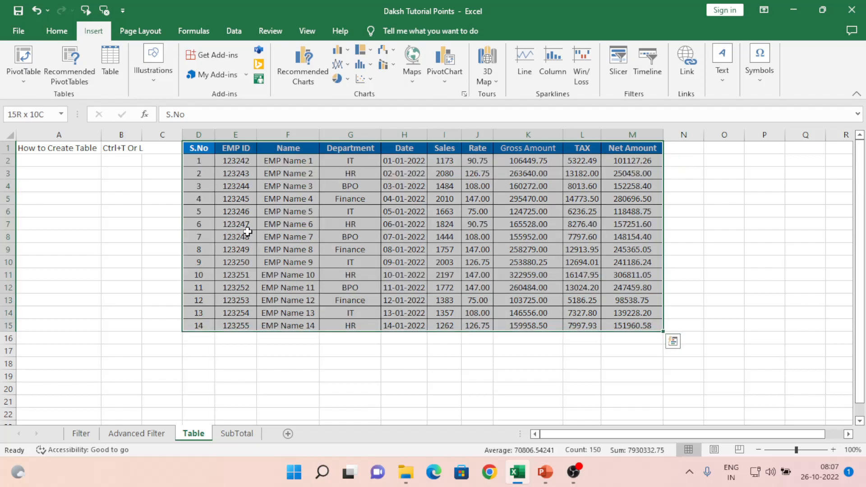
- Select column D, then the S.No values to row 15, then header row D1:M1
click(199, 135)
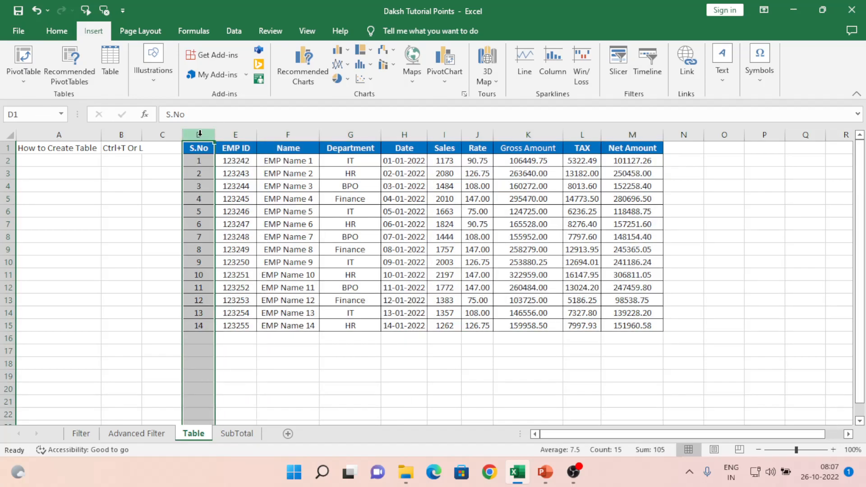
key(Up)
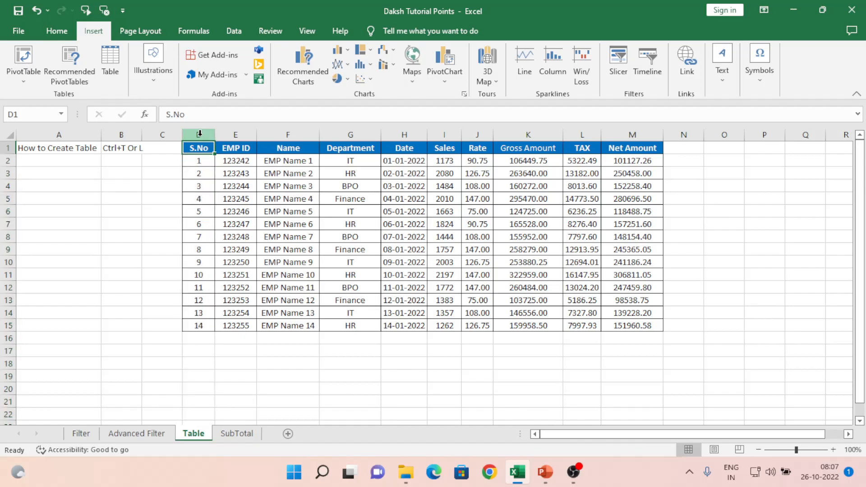
key(ctrl+shift+Down)
key(Right)
key(Left)
key(ctrl+shift+Right)
key(Down)
key(Up)
- Copy D3 and paste only its Formats onto header row D1:M1 via Paste Special
key(Down)
key(Down)
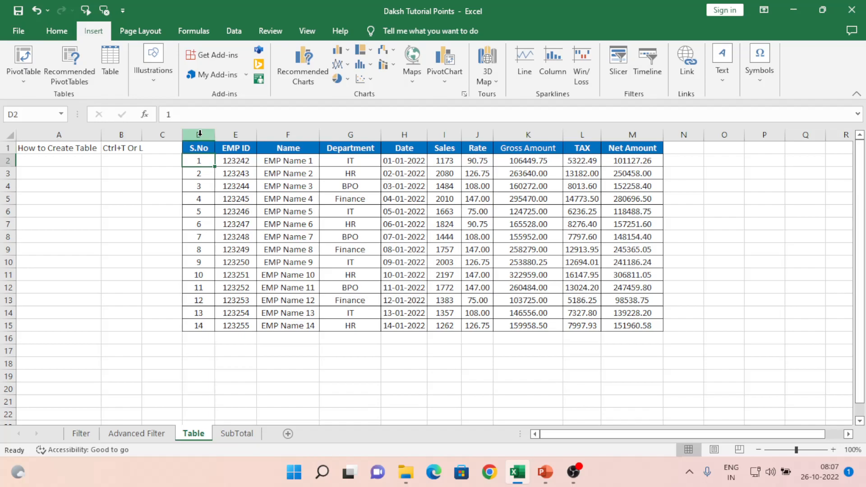
key(ctrl+c)
key(Up)
key(Up)
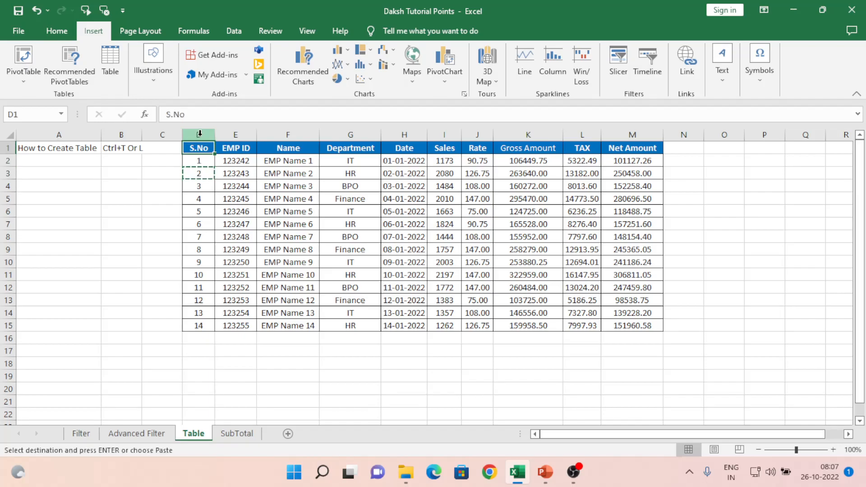
key(ctrl+shift+Right)
key(ctrl+alt+v)
key(v)
key(t)
key(Return)
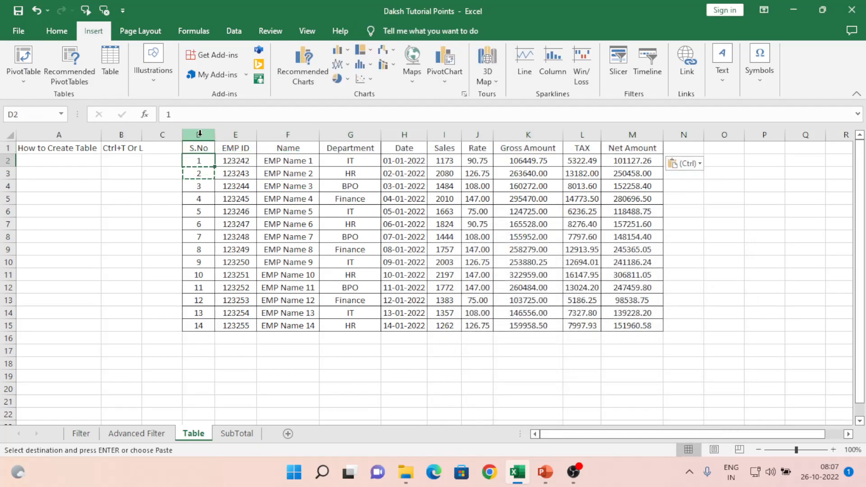
key(ctrl+shift+Down)
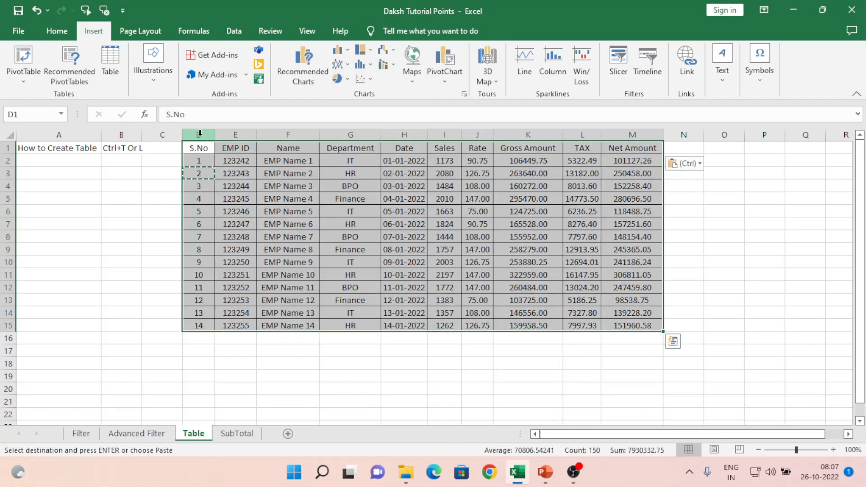
- Apply All Borders to the selected employee data from the Home tab's Borders list
click(56, 32)
click(143, 75)
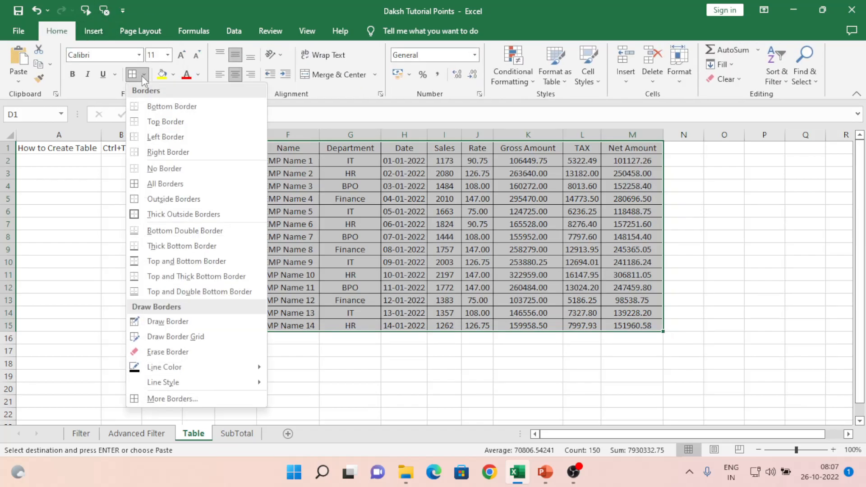
click(162, 184)
click(199, 237)
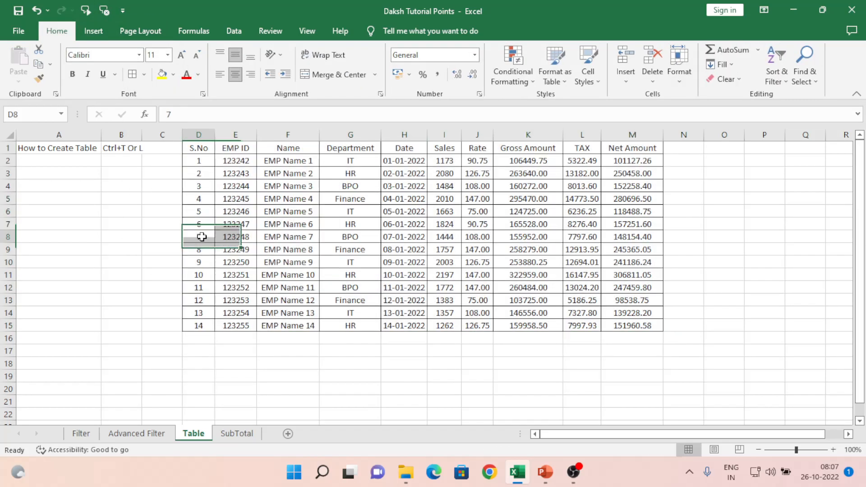
- Reselect the whole data range with Ctrl+A and set it to No Border
click(238, 167)
key(ctrl+a)
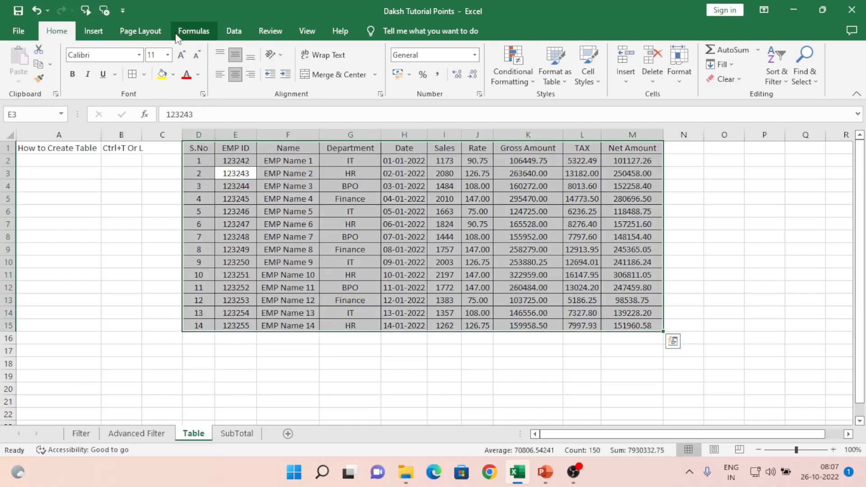
click(143, 74)
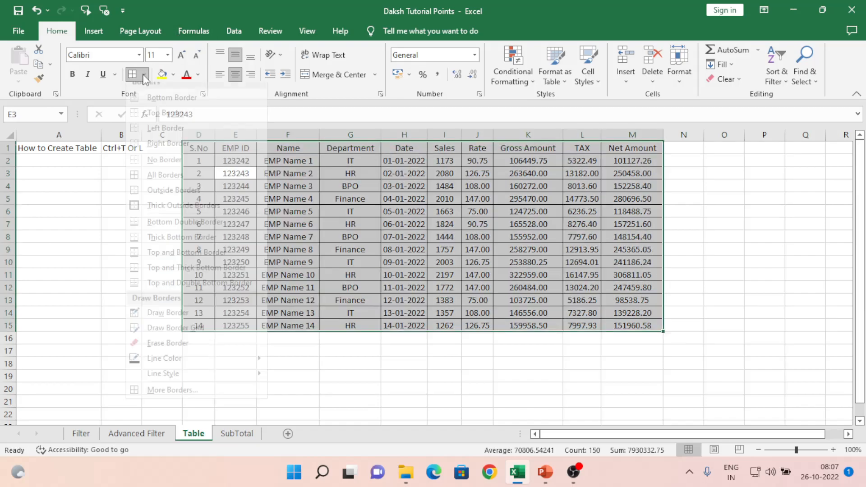
click(151, 169)
click(206, 207)
key(Up)
key(Up)
key(Up)
key(Up)
key(Up)
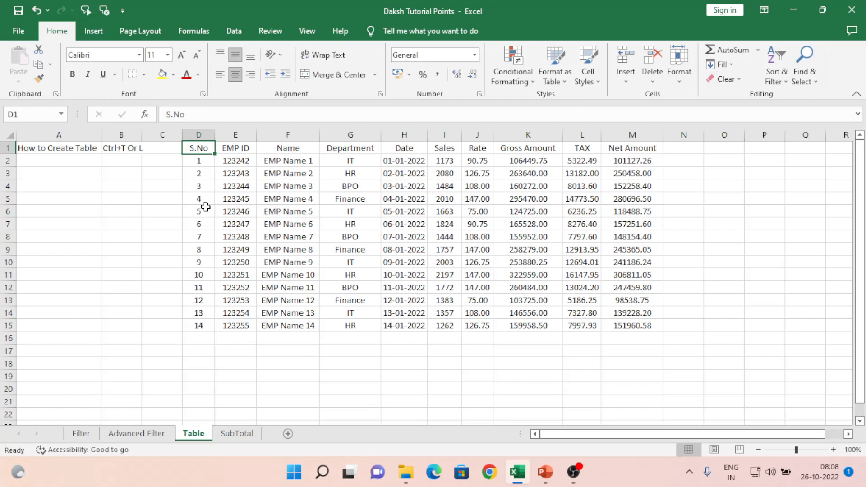
- Select D1:M15 and create a table via Insert > Table, keeping 'My table has headers'
click(290, 153)
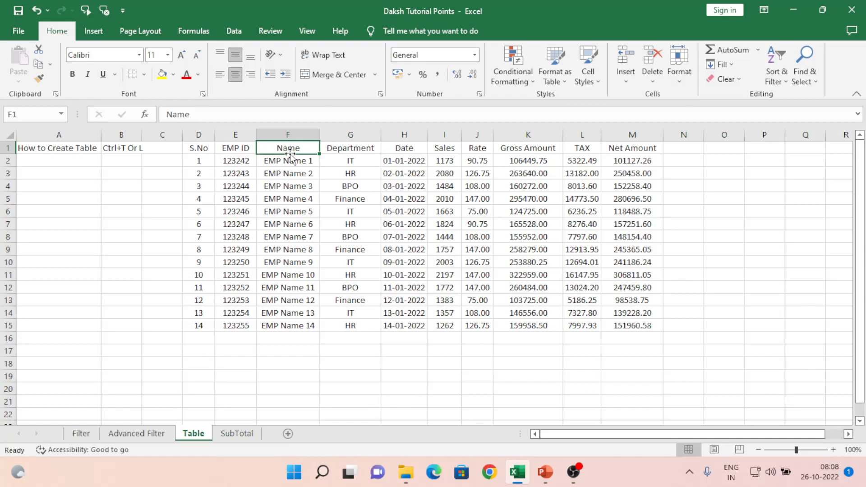
key(ctrl+a)
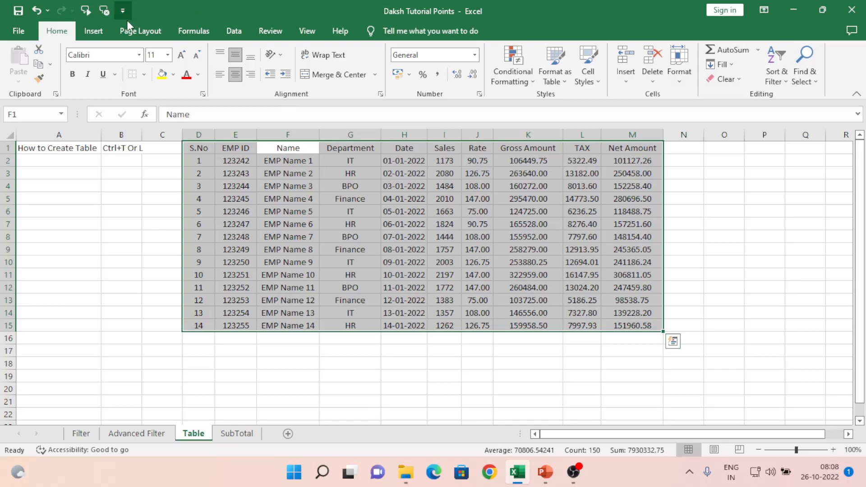
click(87, 36)
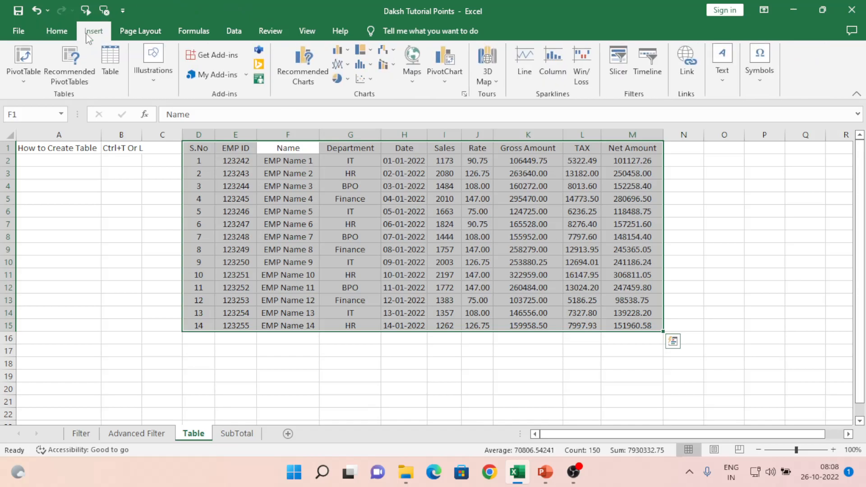
click(110, 60)
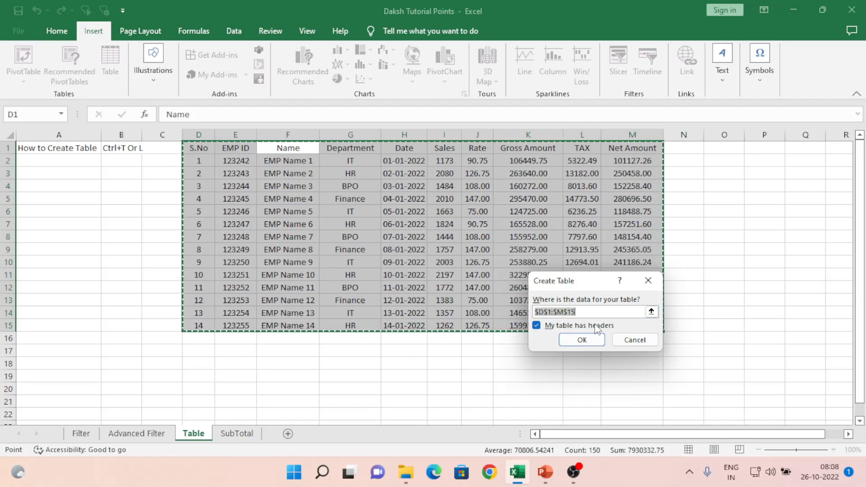
click(585, 343)
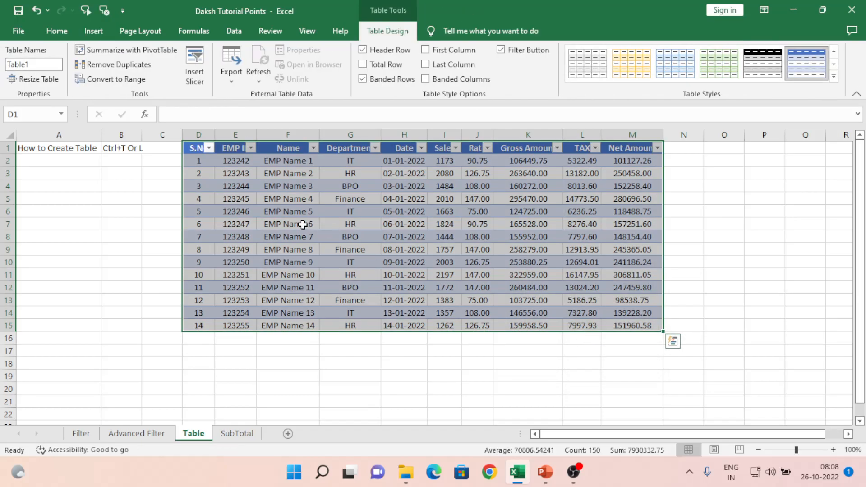
- Select cells and row D2:M2 in Table1, then undo the table creation with Ctrl+Z
click(232, 188)
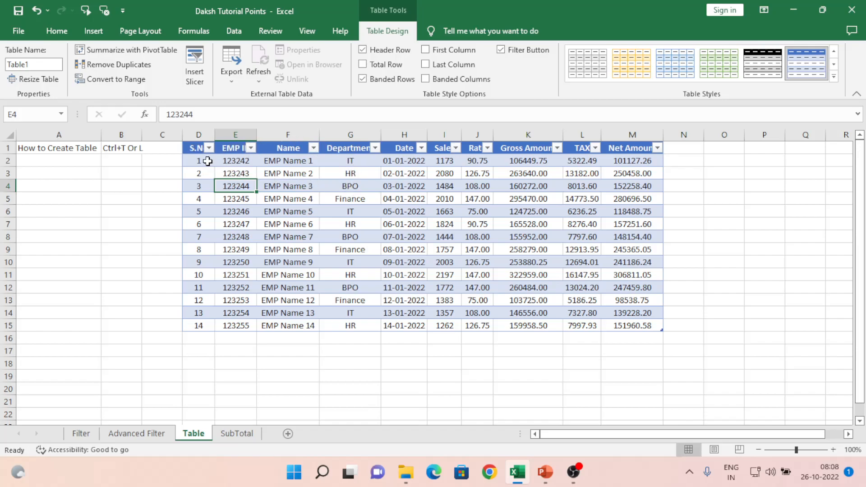
click(203, 161)
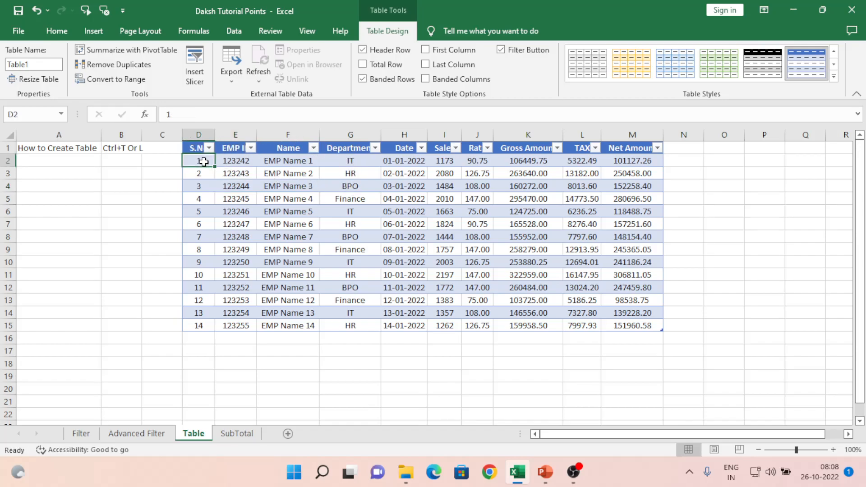
key(shift+Right)
key(shift+Right)
key(shift+Right)
key(shift+Right)
key(shift+Right)
key(shift+Right)
key(shift+Right)
key(shift+Right)
key(shift+Right)
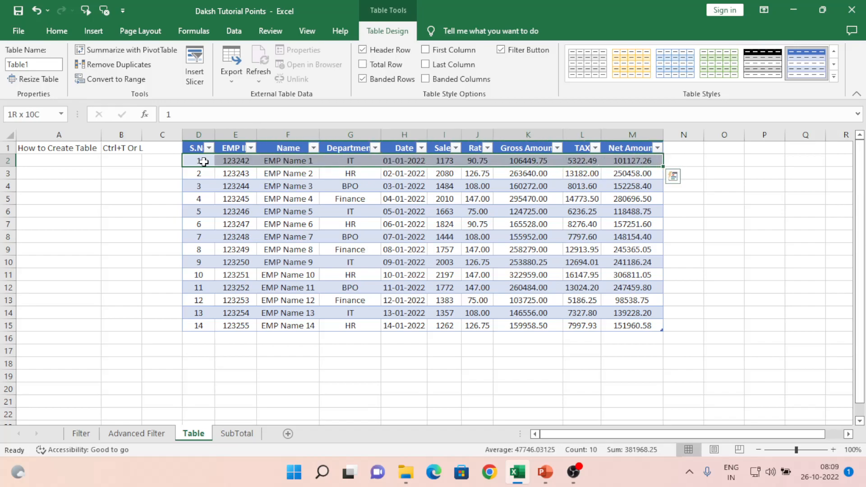
click(208, 171)
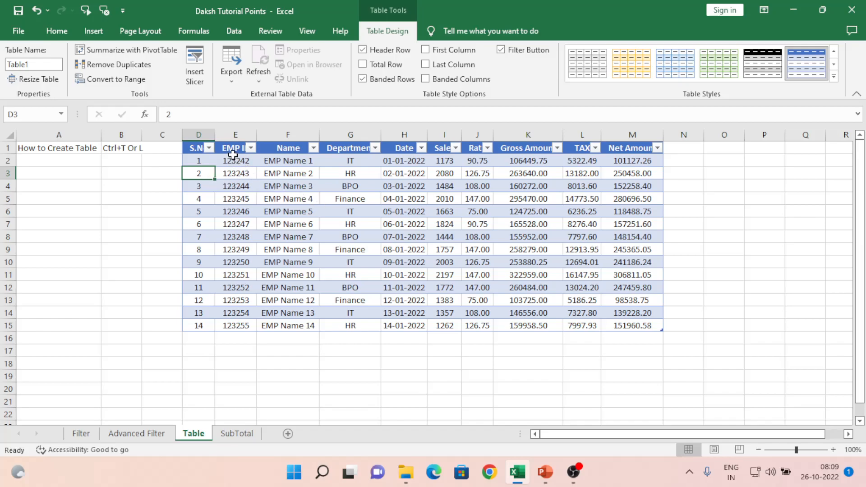
key(ctrl+z)
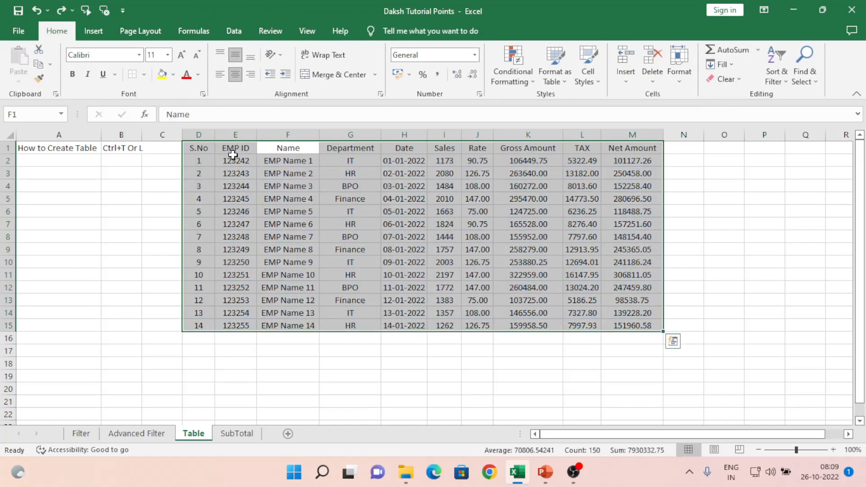
click(96, 31)
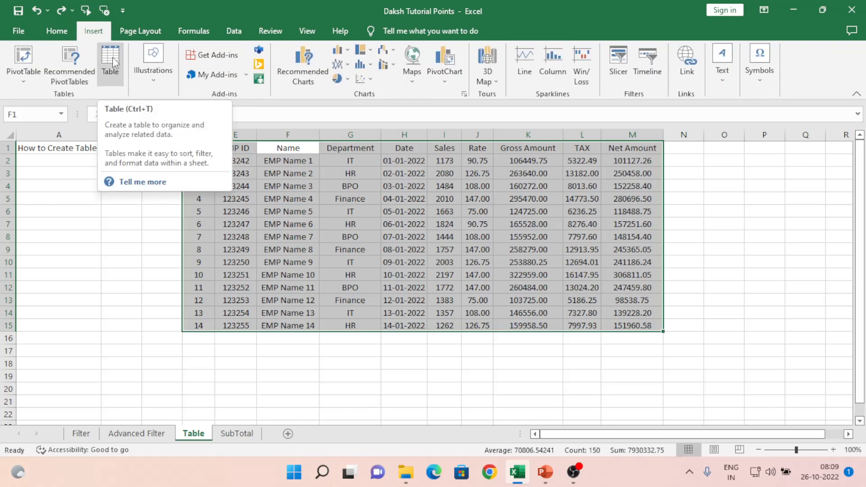
click(280, 201)
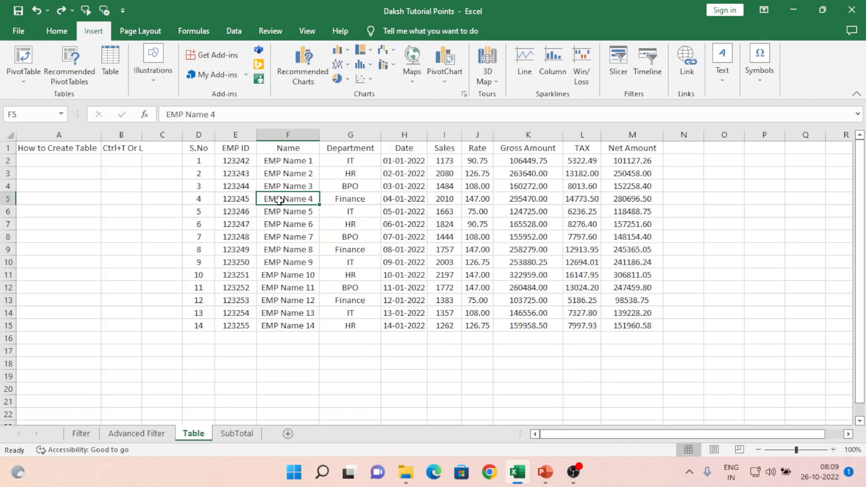
key(ctrl+a)
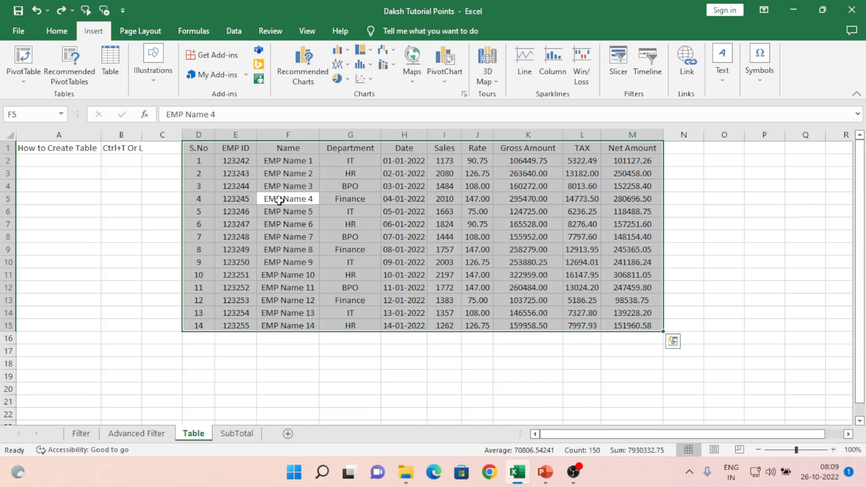
key(ctrl+t)
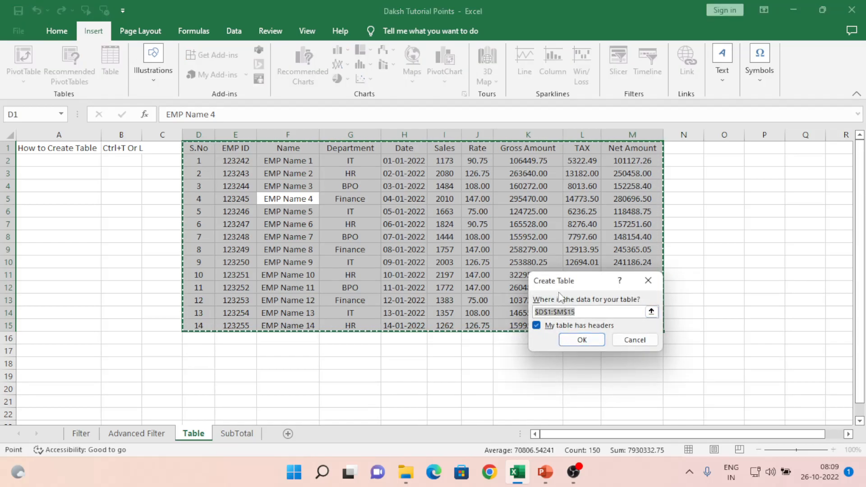
click(579, 340)
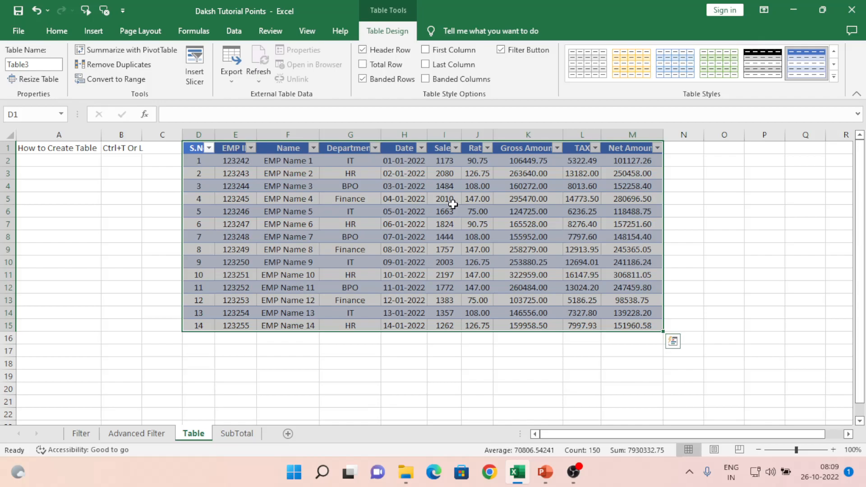
key(ctrl+z)
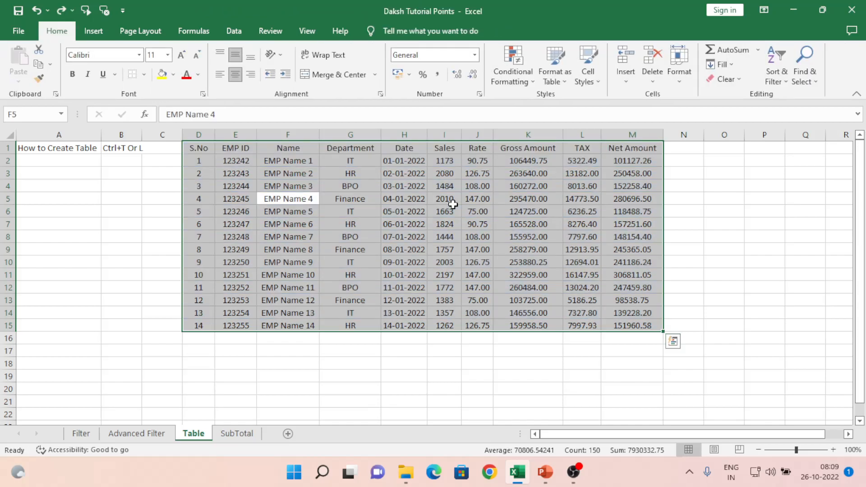
click(373, 219)
key(ctrl+a)
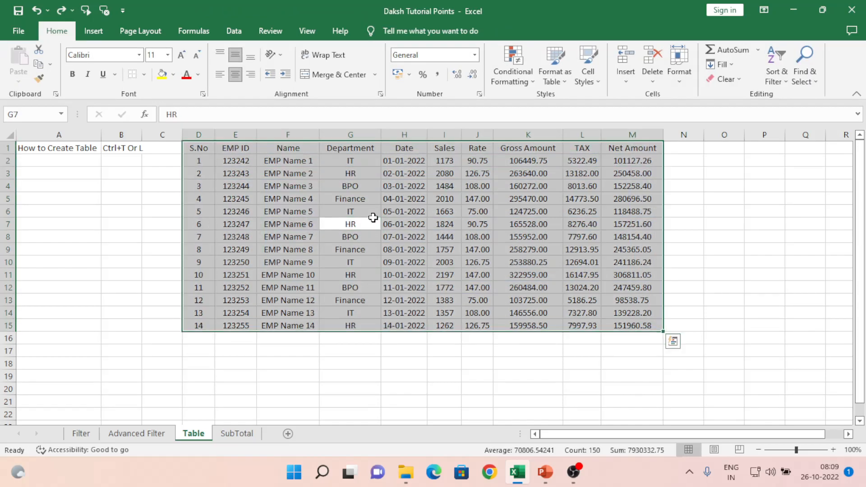
key(ctrl+t)
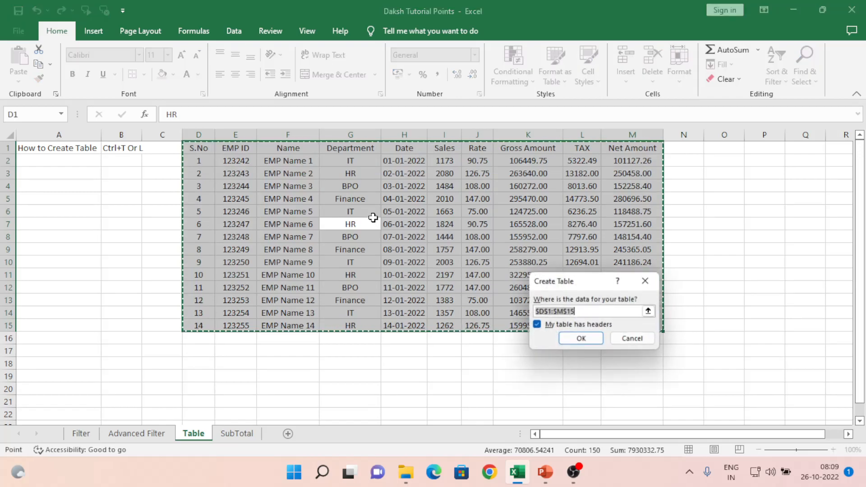
click(581, 339)
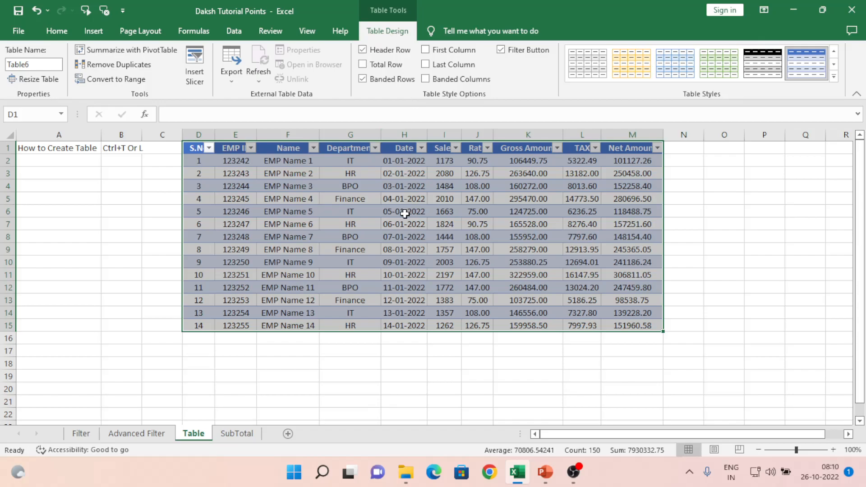
key(ctrl+z)
click(306, 220)
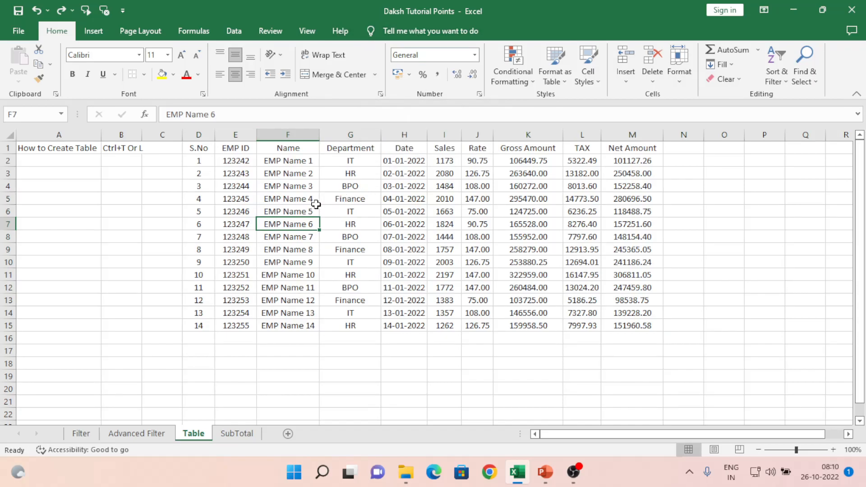
- Select D1:M15 and create Table7 with Ctrl+T, keeping the header row
key(ctrl+a)
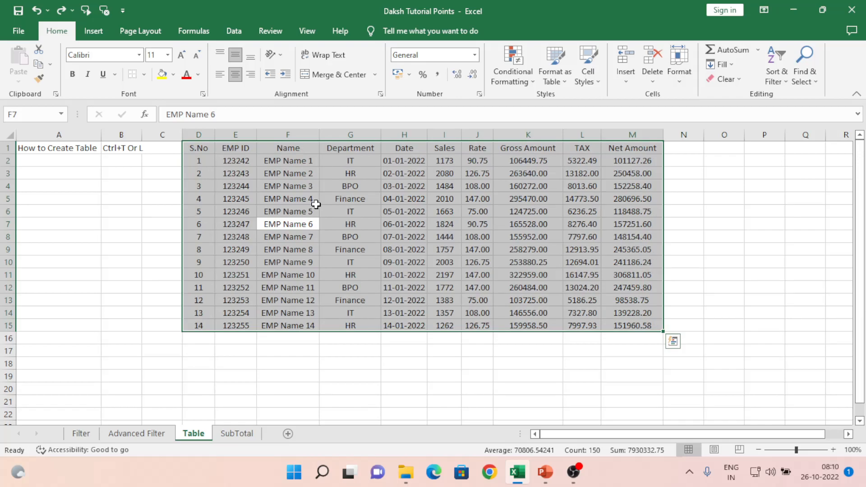
key(ctrl+t)
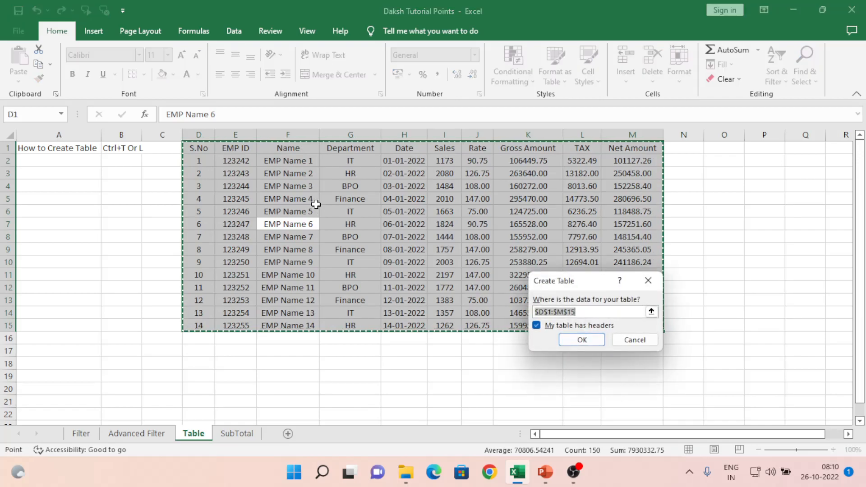
click(597, 340)
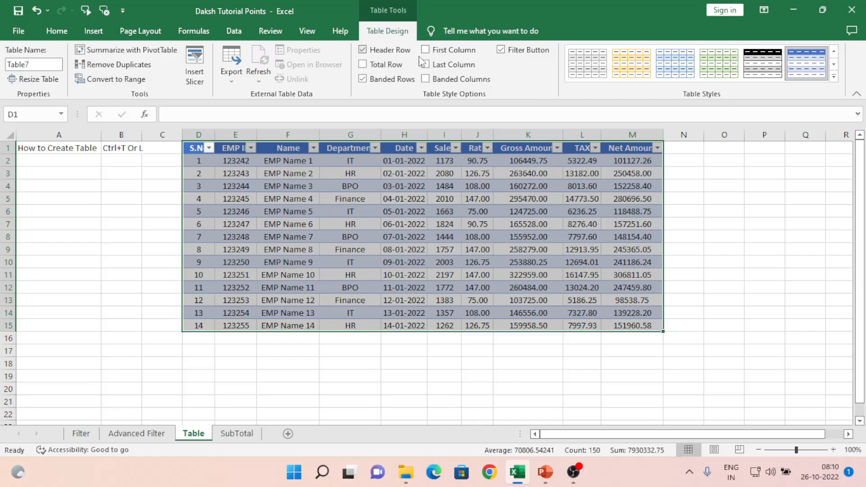
click(300, 175)
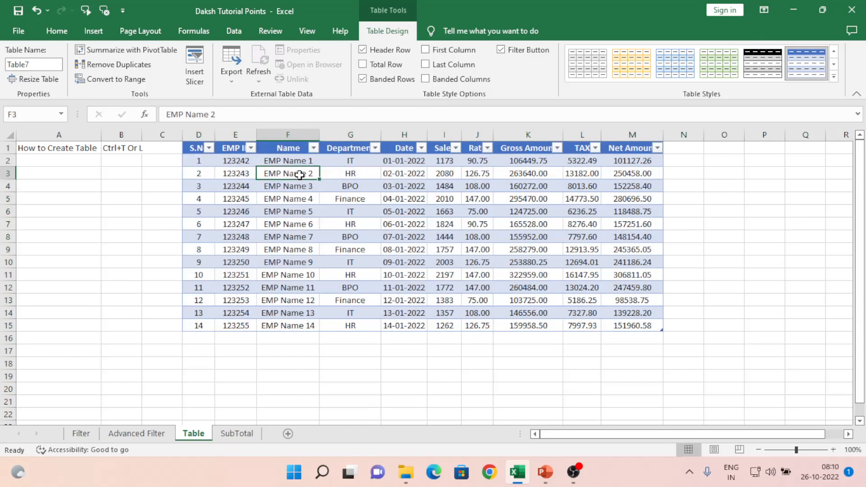
- Sort Table7 by Name from A to Z using the Name filter dropdown
click(294, 147)
click(315, 149)
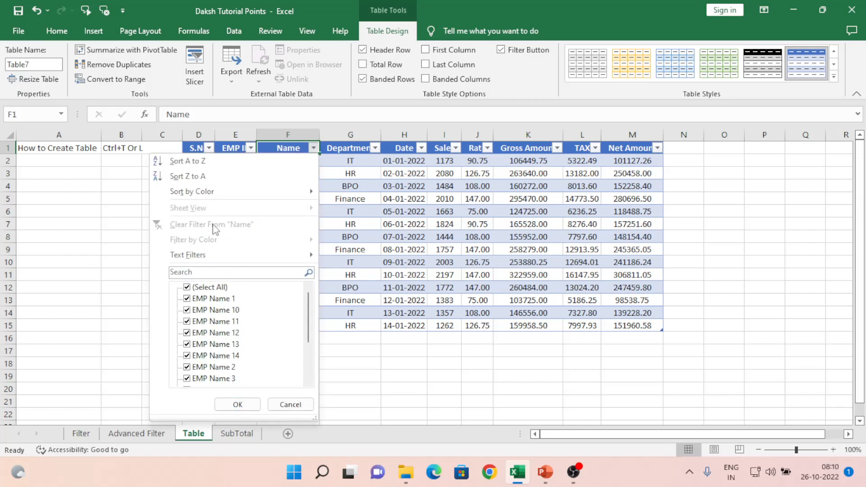
click(213, 162)
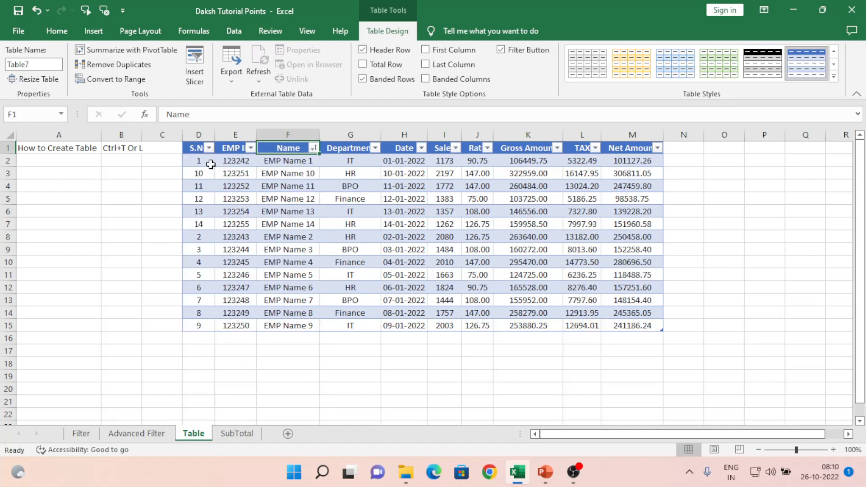
- Try a Custom Sort on Cell Color from the Name dropdown, then cancel it unchanged
click(312, 148)
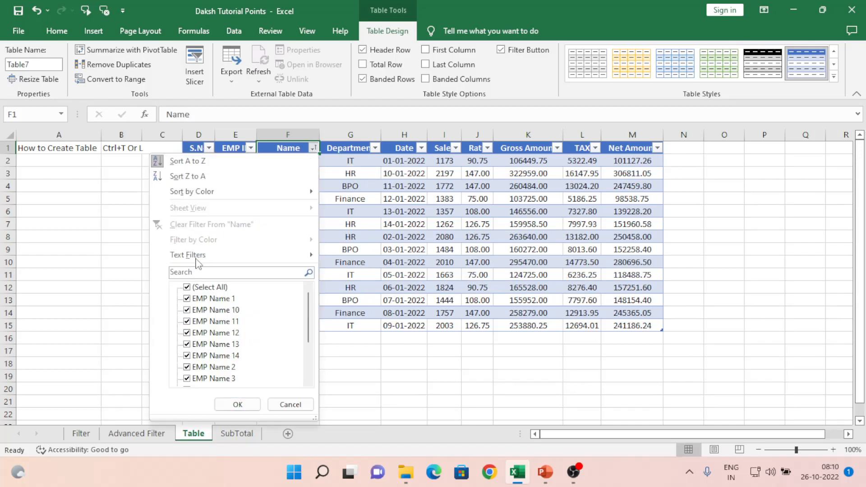
mouse_move(210, 190)
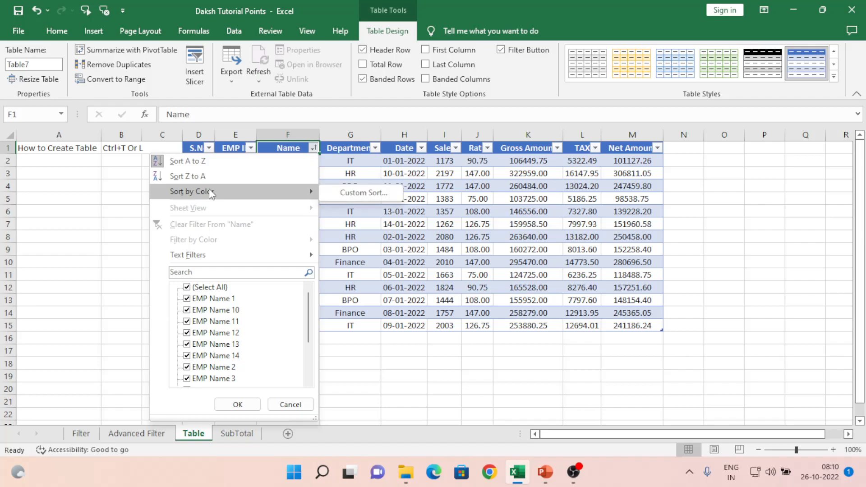
click(351, 192)
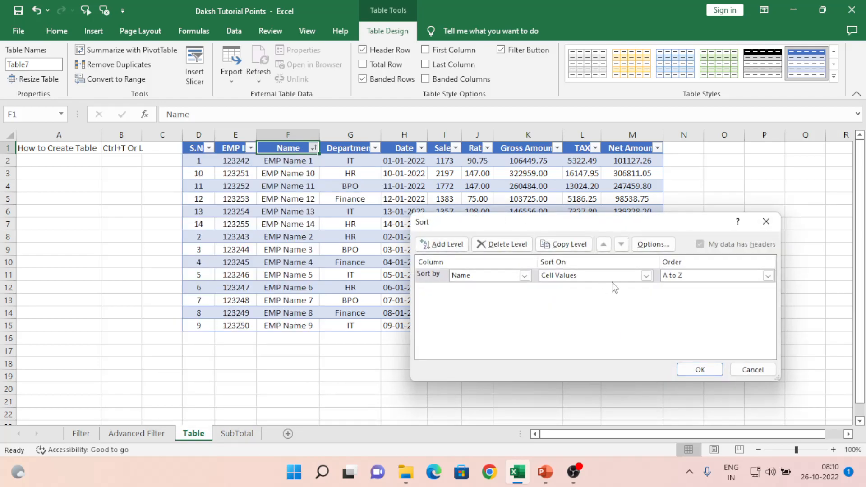
click(645, 276)
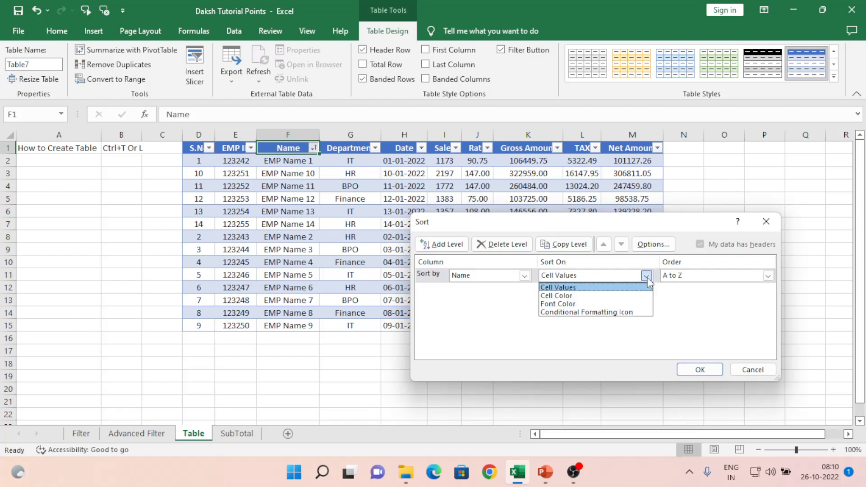
click(583, 296)
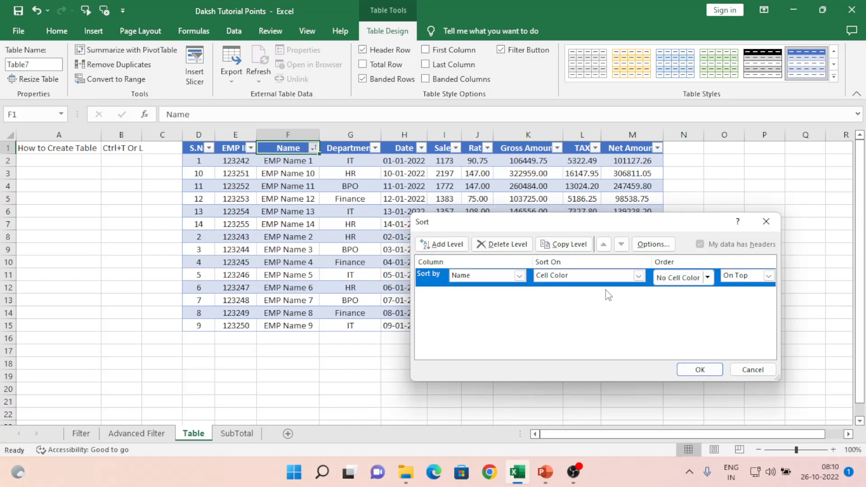
click(707, 278)
click(748, 300)
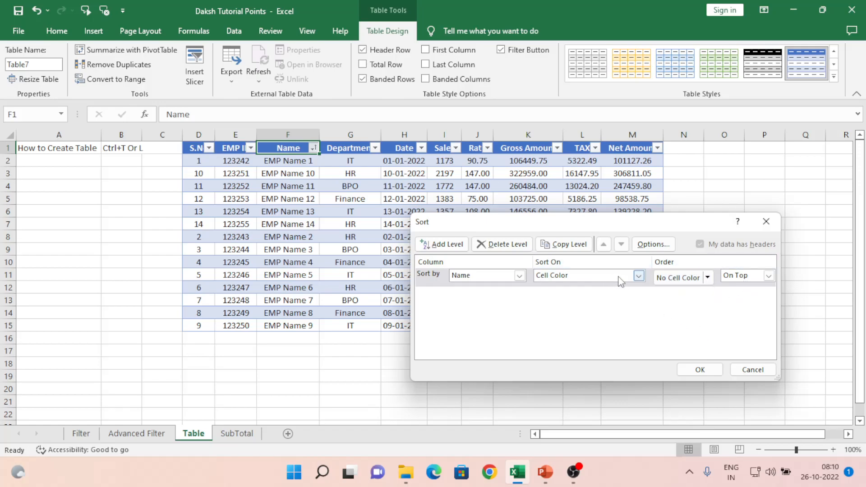
click(753, 370)
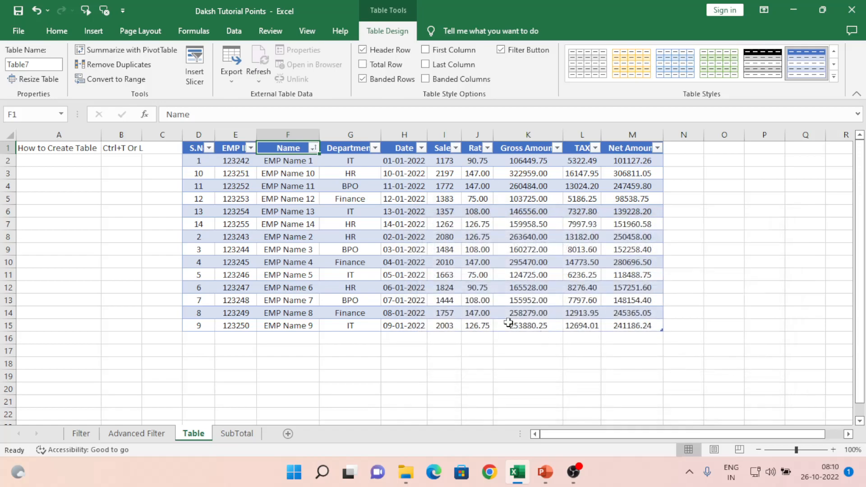
click(317, 150)
mouse_move(207, 255)
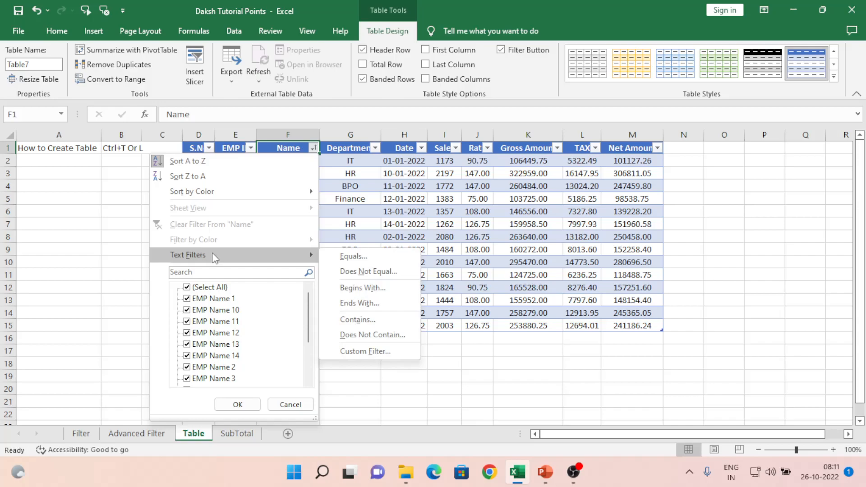
click(187, 287)
click(188, 299)
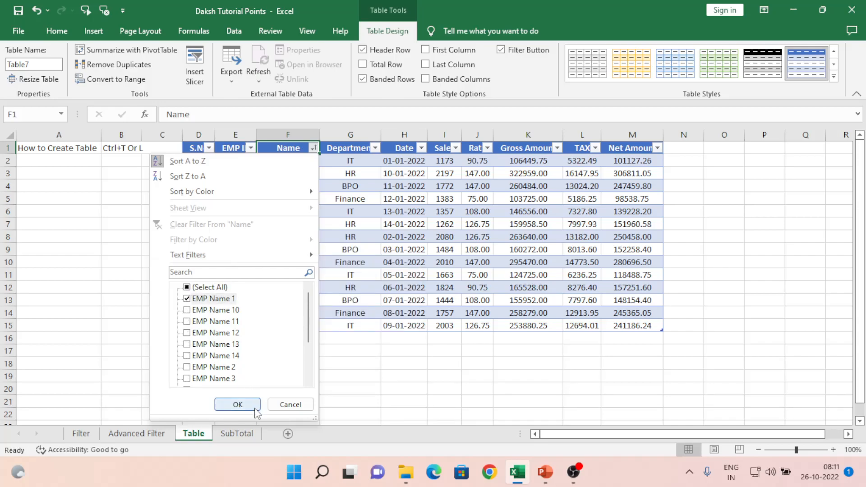
click(255, 409)
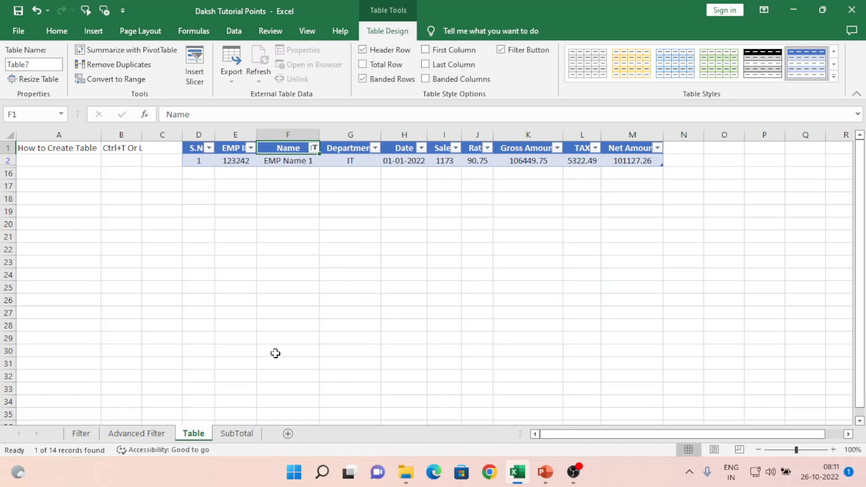
click(313, 149)
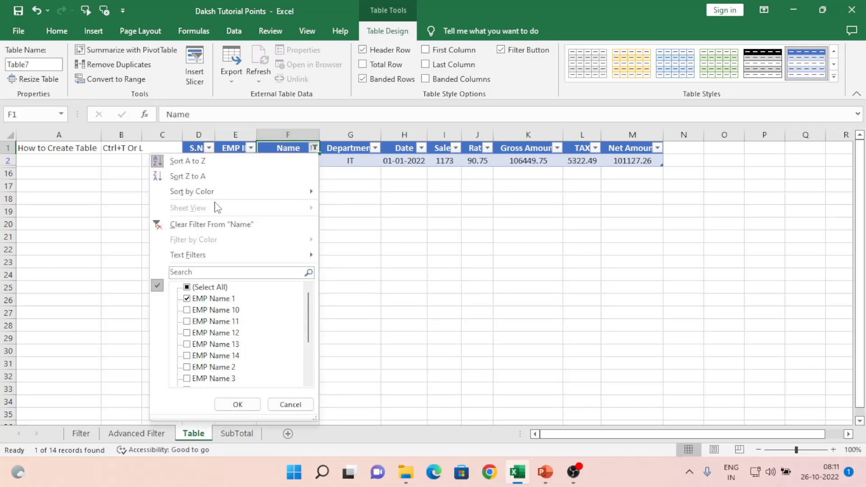
click(221, 225)
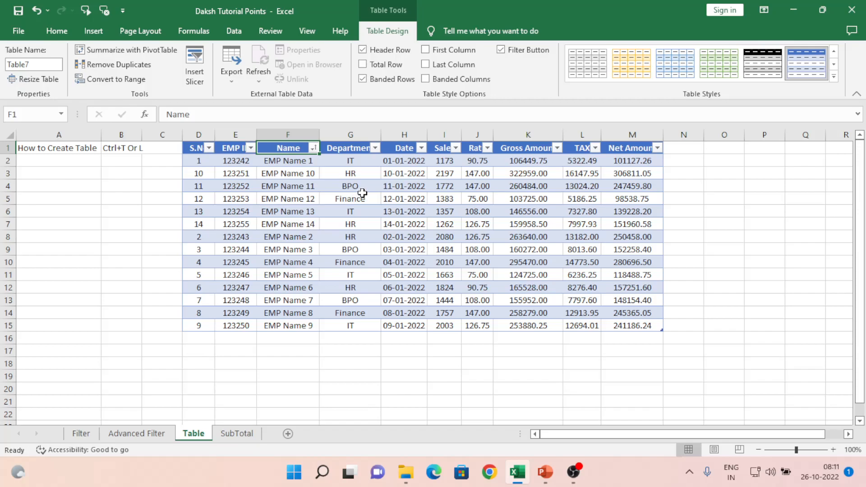
click(359, 149)
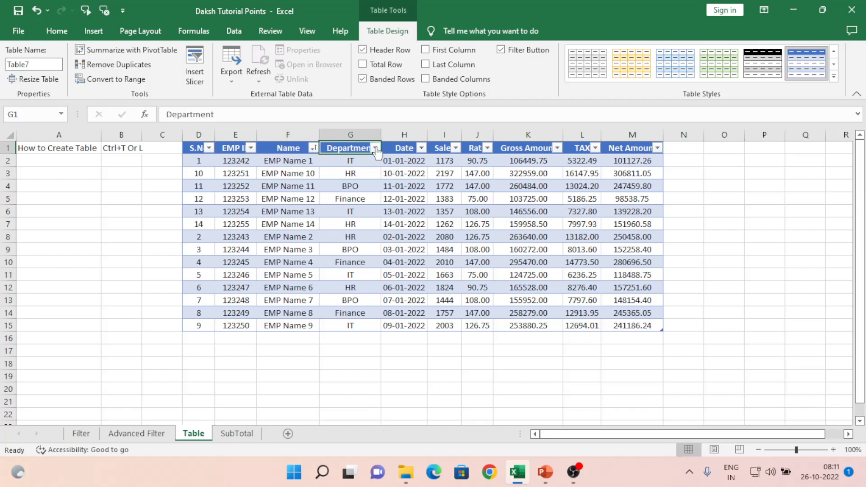
click(313, 148)
click(355, 180)
click(238, 149)
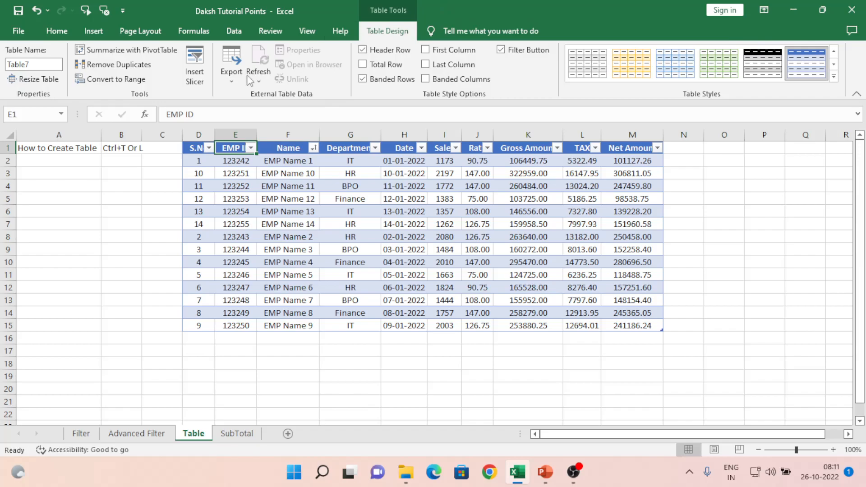
click(120, 66)
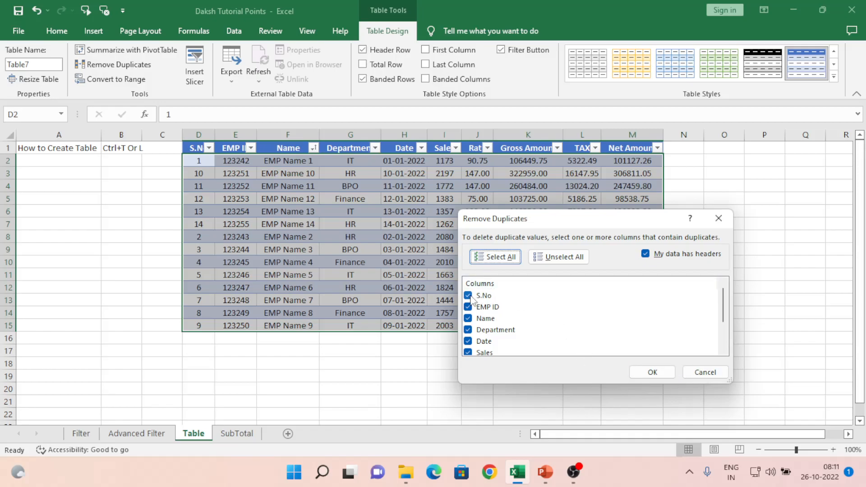
click(656, 371)
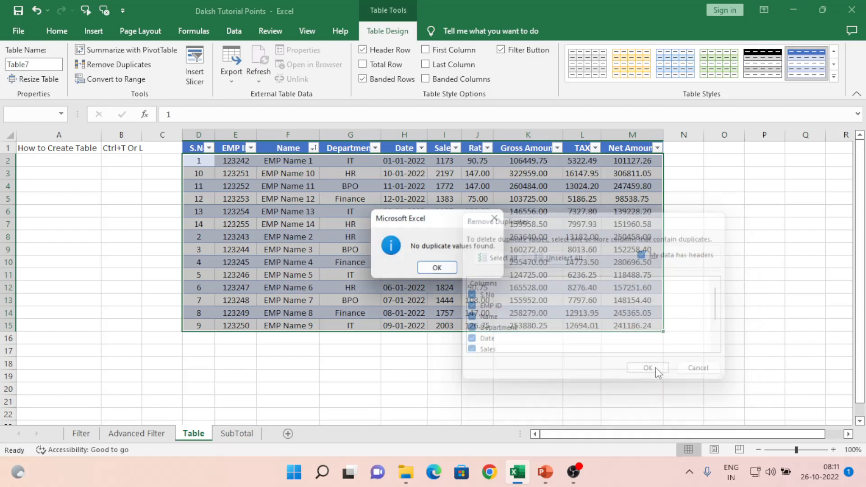
click(441, 270)
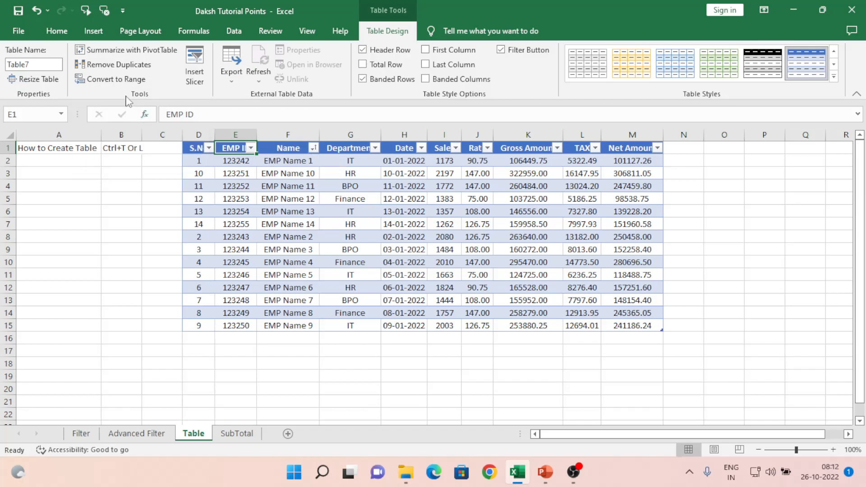
- Convert the table back to a normal range, confirming with Yes
click(116, 80)
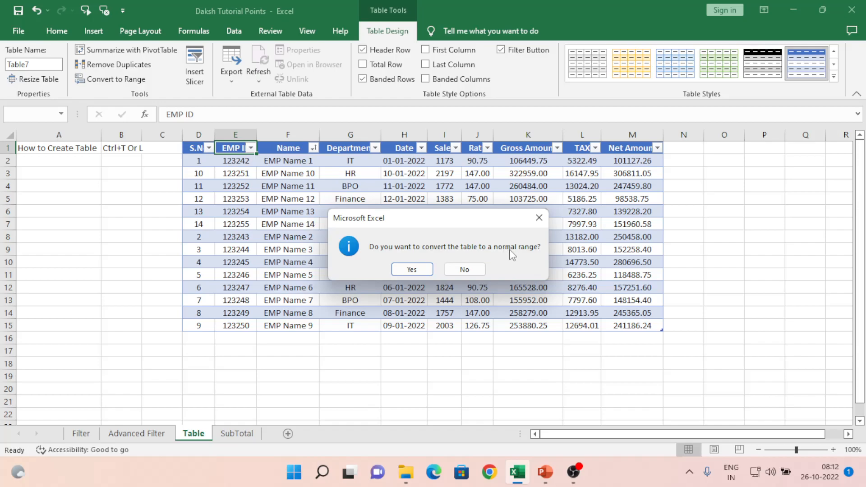
click(409, 270)
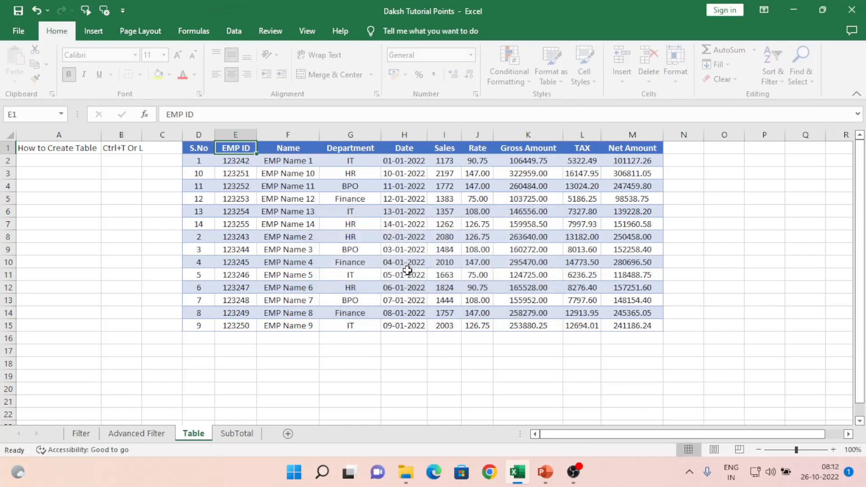
click(291, 188)
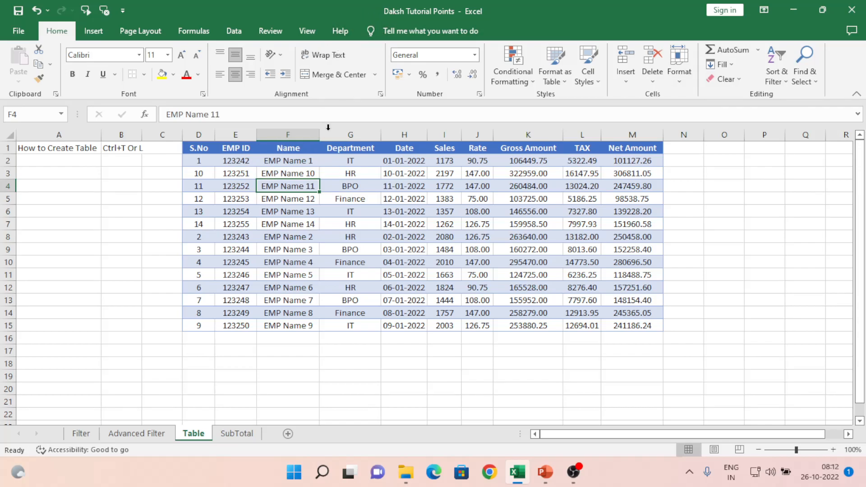
click(261, 208)
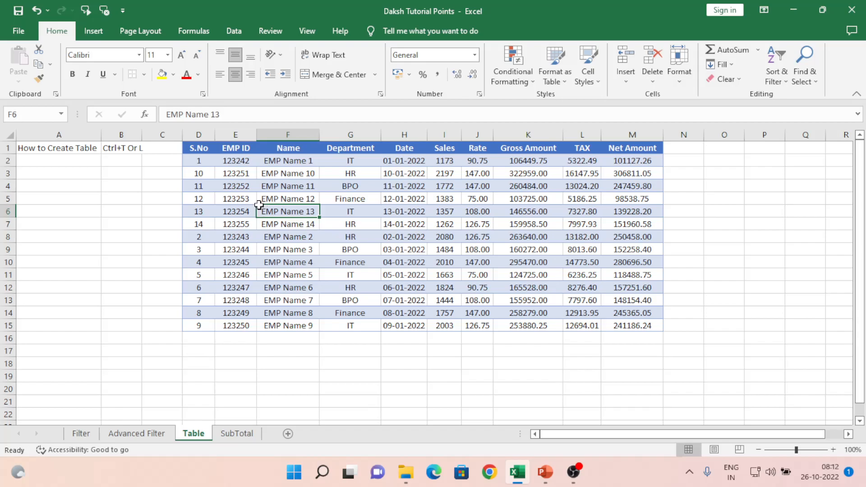
- Create Table8 from D1:M15 with Ctrl+T, then open and close the Name filter
key(ctrl+a)
key(ctrl+t)
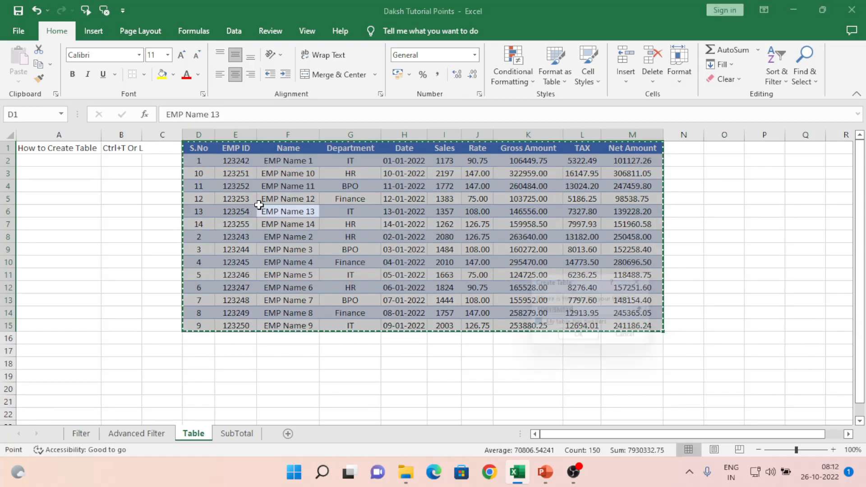
click(580, 341)
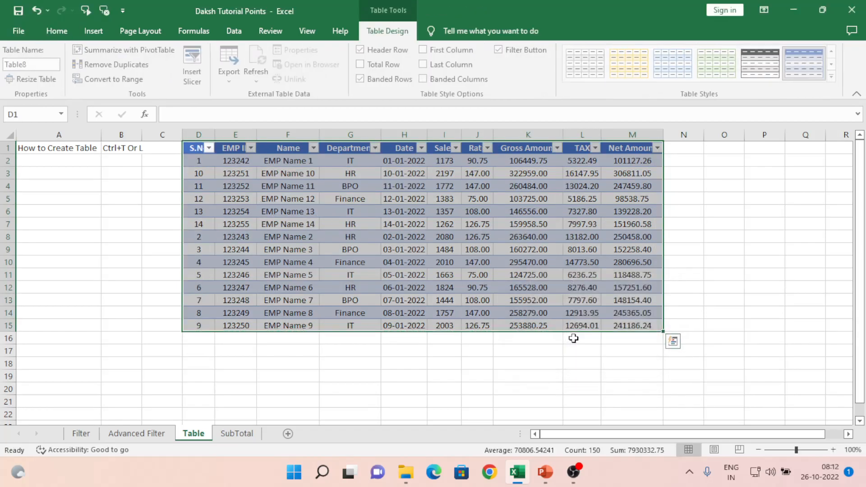
click(313, 169)
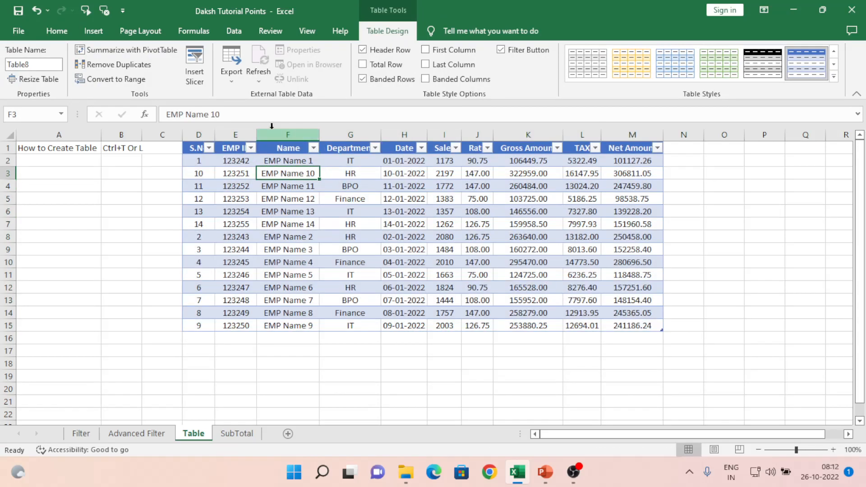
click(313, 148)
click(360, 158)
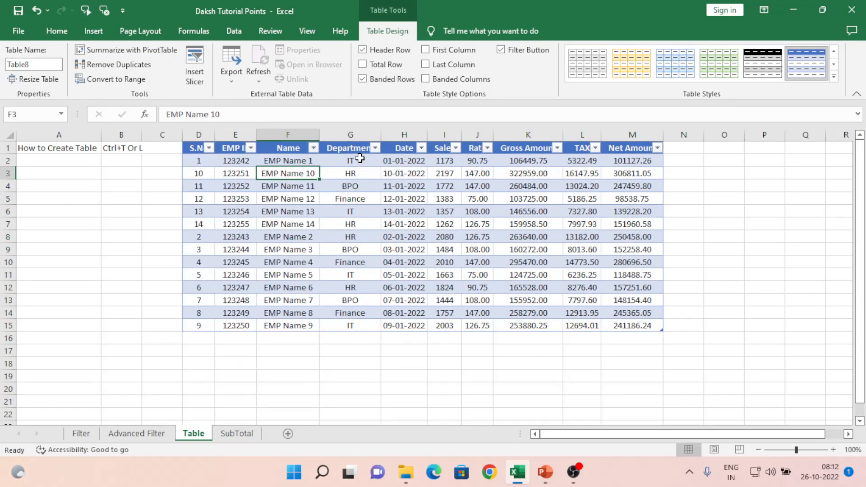
- Toggle Header Row off and on, then enable Total Row and select the M16 total
click(362, 50)
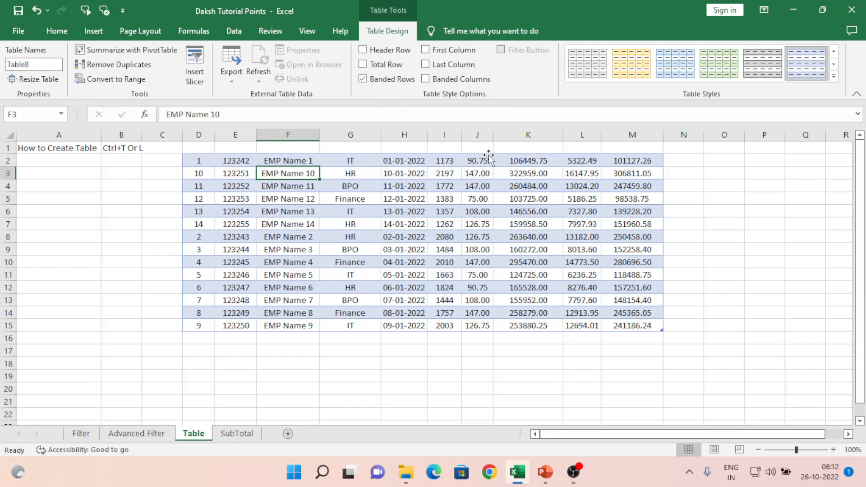
click(366, 50)
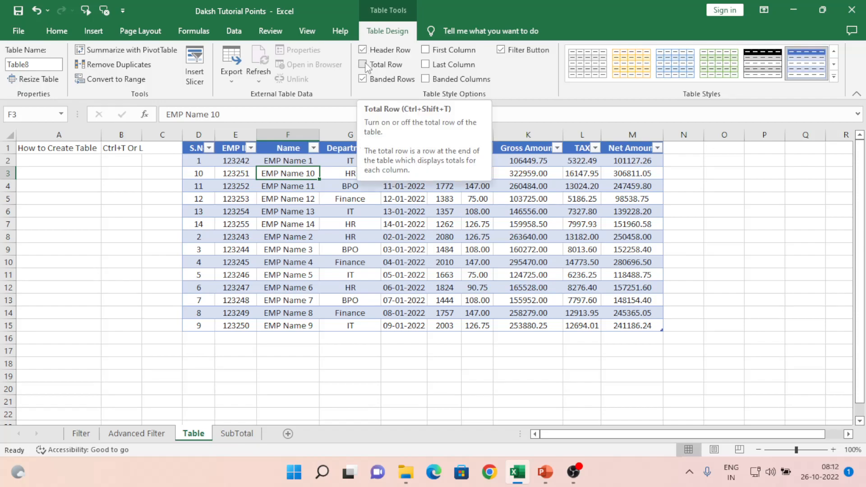
click(363, 64)
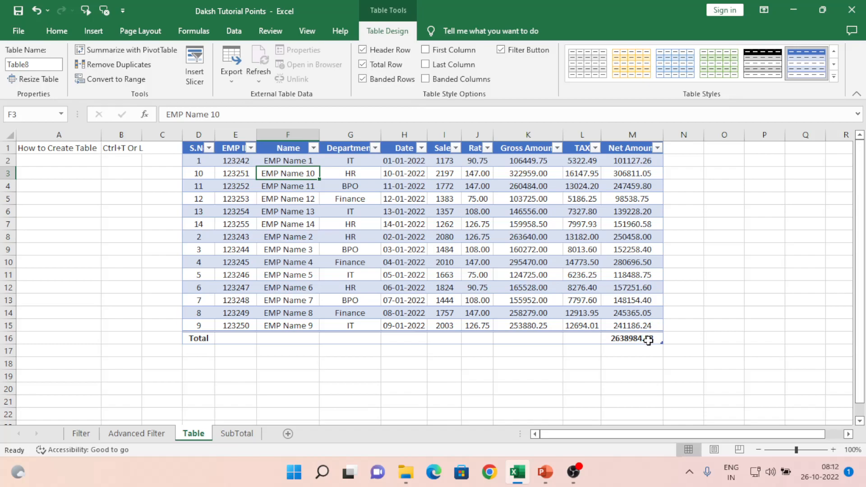
click(653, 340)
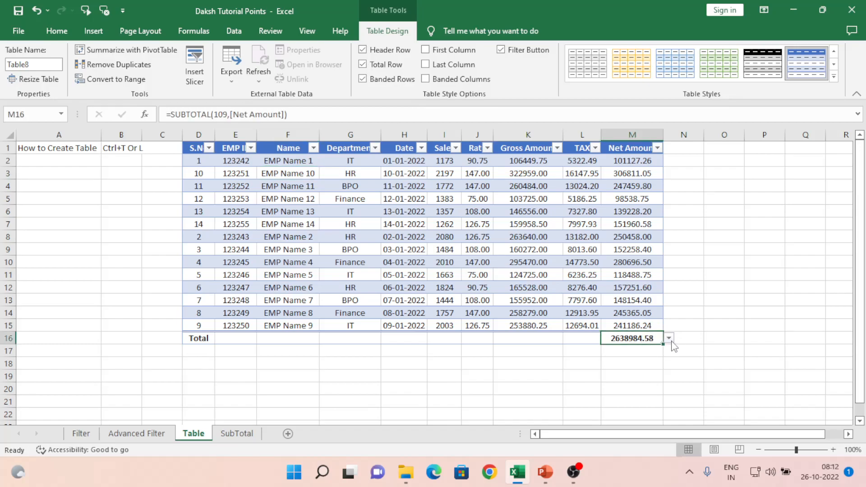
- Change the Net Amount total to Max, then to Min (98538.75)
click(671, 341)
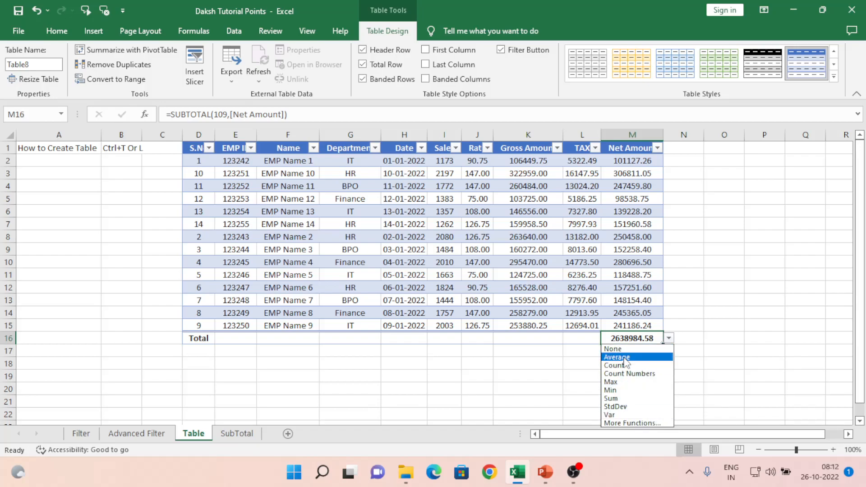
click(623, 383)
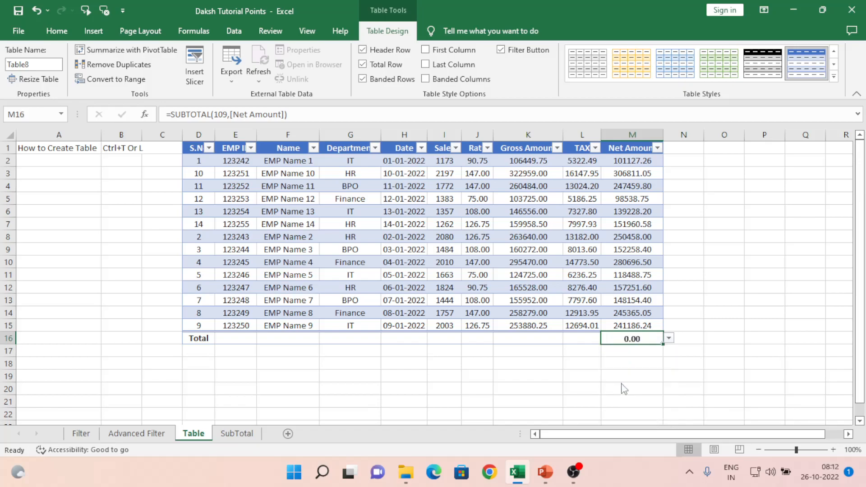
click(669, 338)
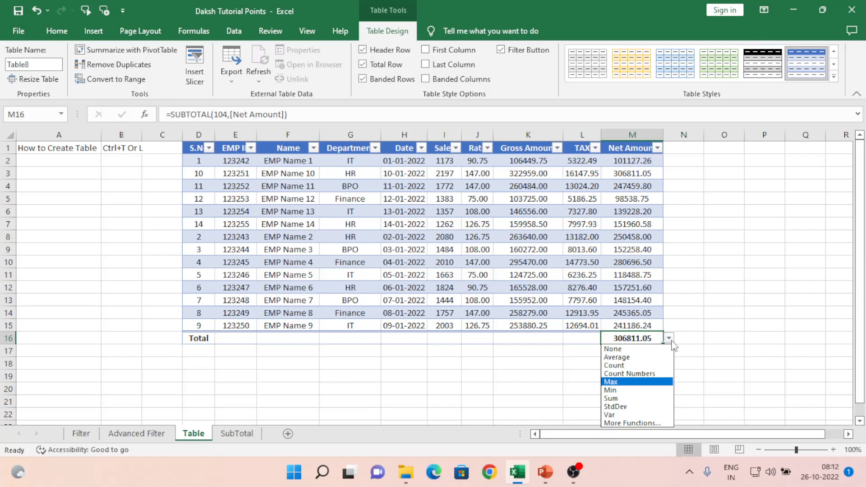
click(622, 390)
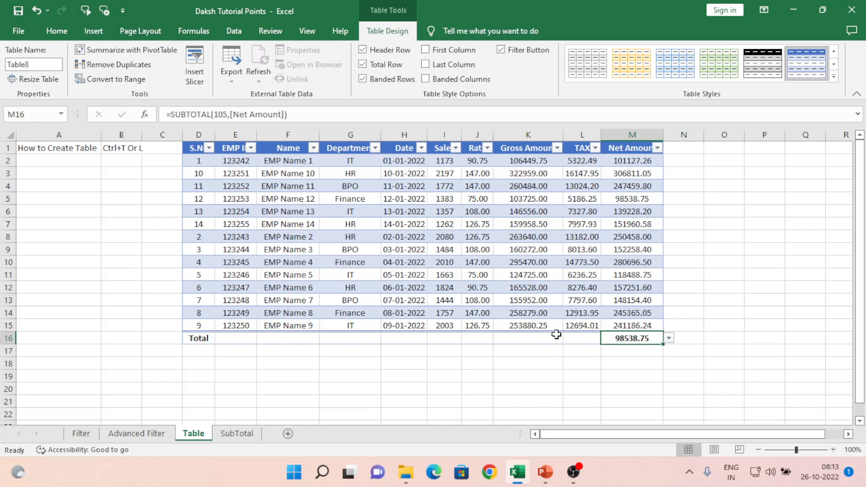
- Set Gross Amount total to Average (198419.89) and Department total to Count (14)
click(542, 337)
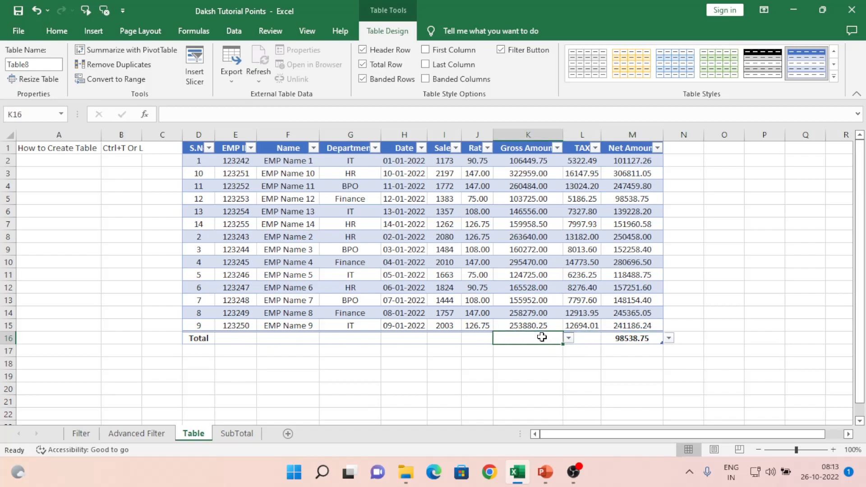
click(569, 338)
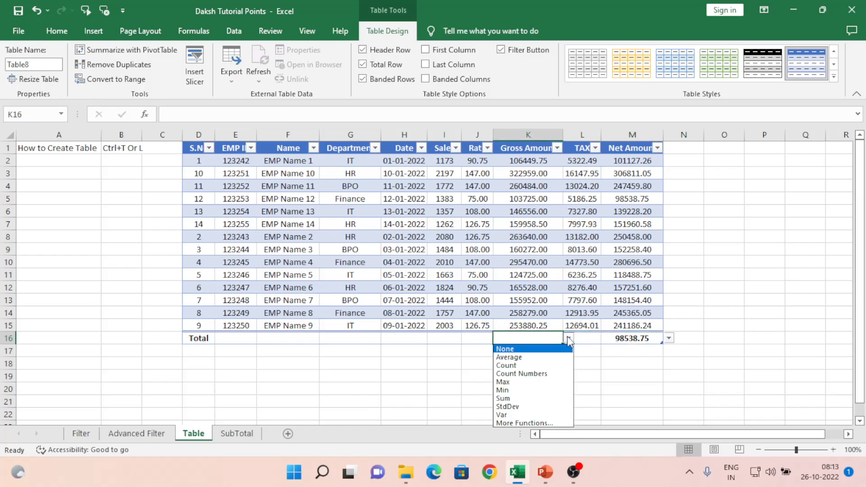
click(525, 360)
click(351, 336)
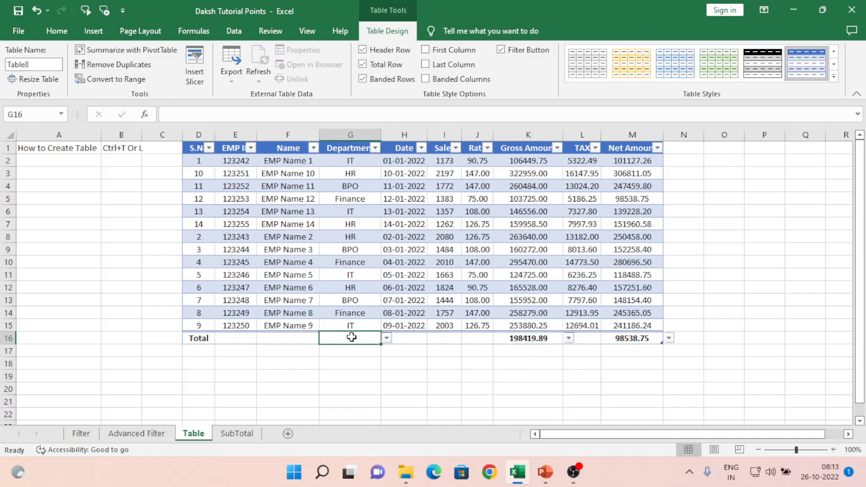
click(386, 339)
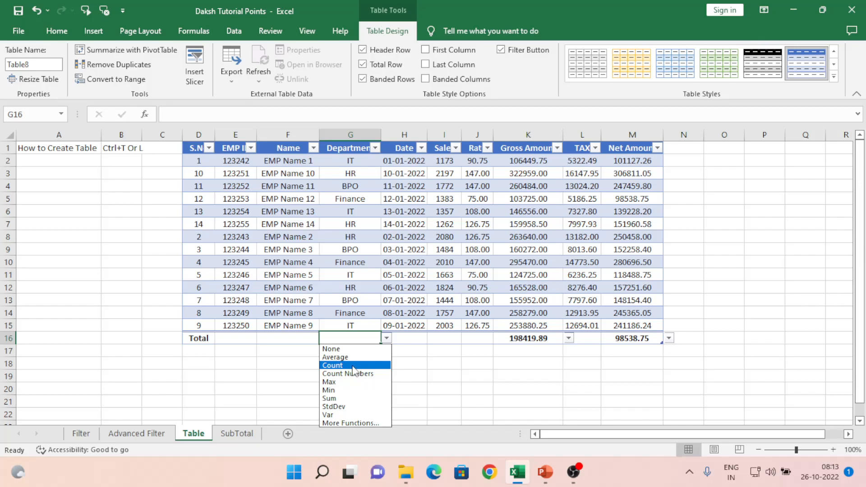
click(336, 366)
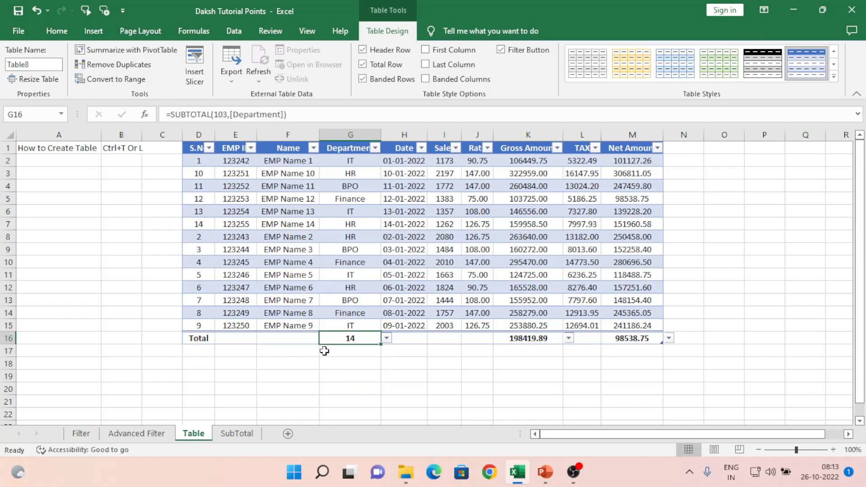
- Check the Name and Date totals, then set the Sales total to Sum (23409)
click(289, 340)
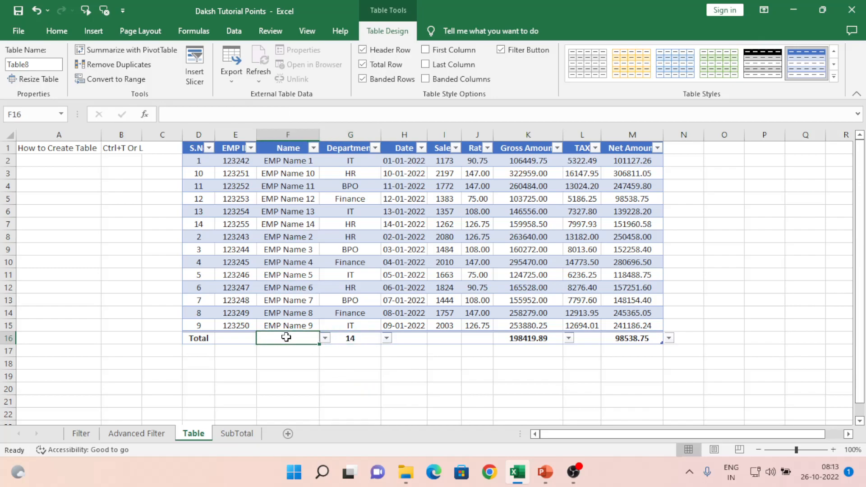
click(401, 339)
click(433, 338)
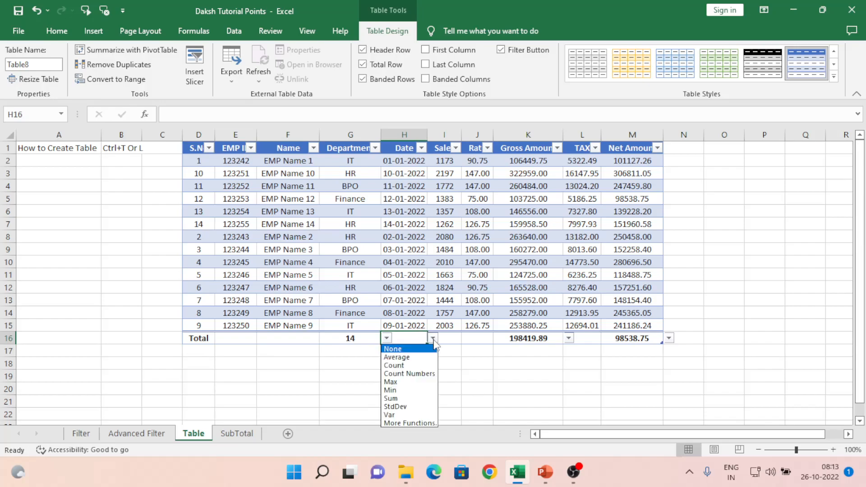
click(460, 339)
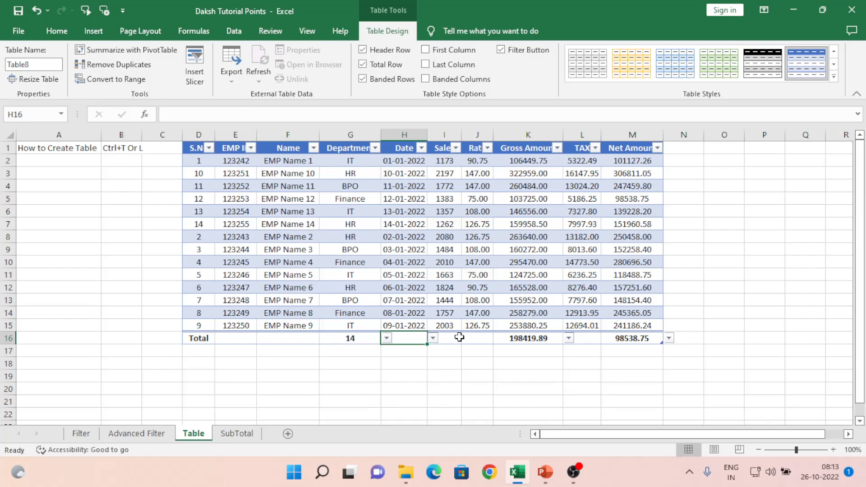
click(449, 339)
click(468, 339)
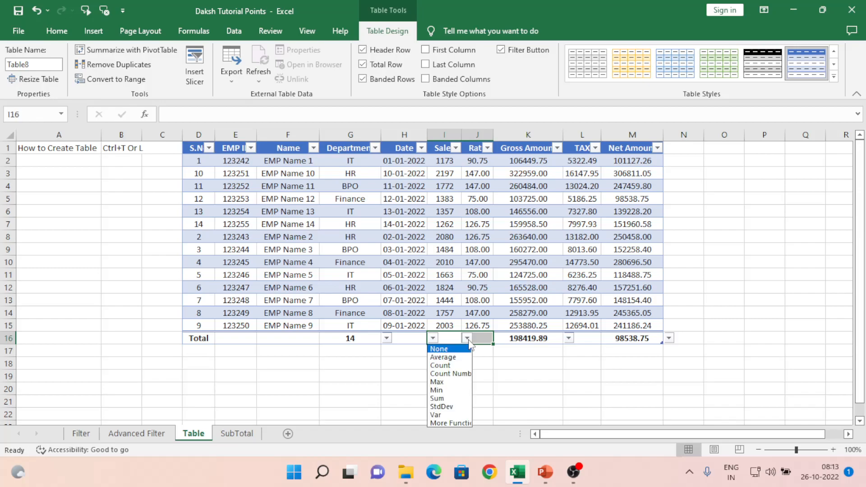
click(445, 399)
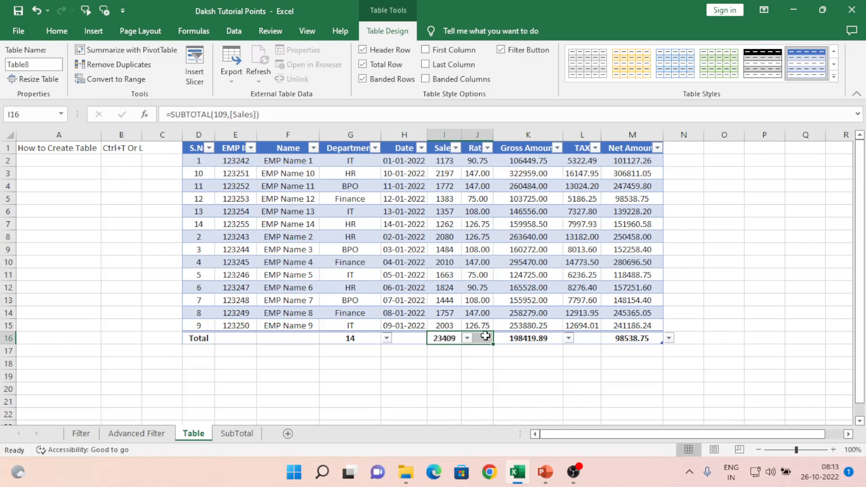
- Sum the Rate and TAX (138893.93) totals, auto-fitting columns L and J so Rate shows 1623.75
click(487, 336)
click(498, 338)
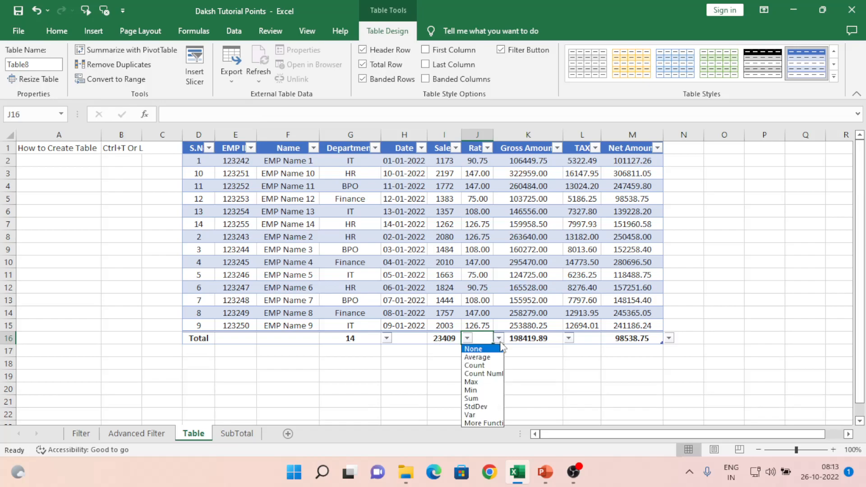
click(482, 400)
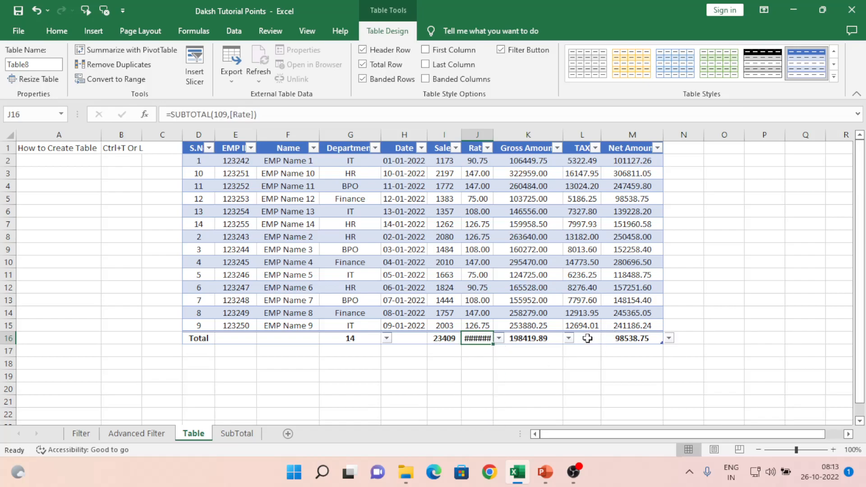
click(587, 338)
click(569, 338)
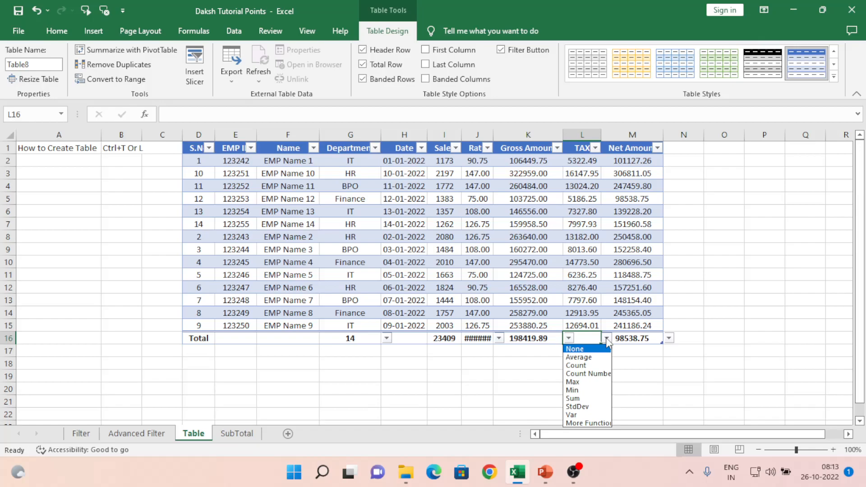
click(573, 399)
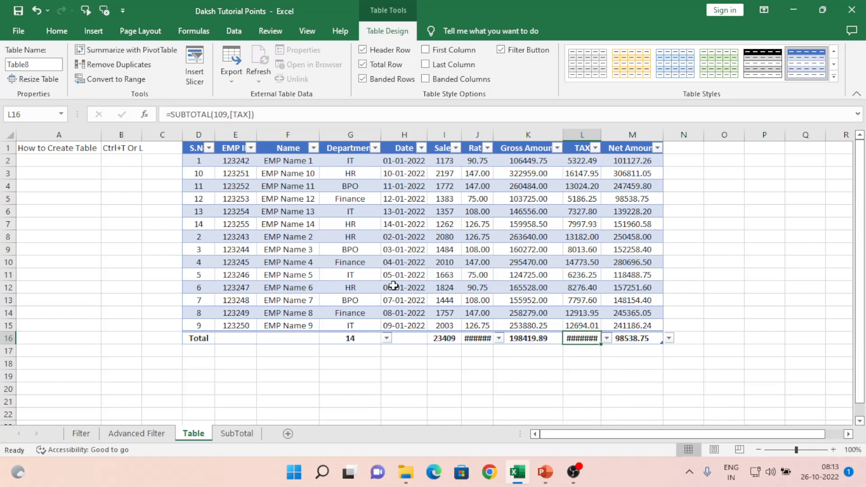
double_click(602, 134)
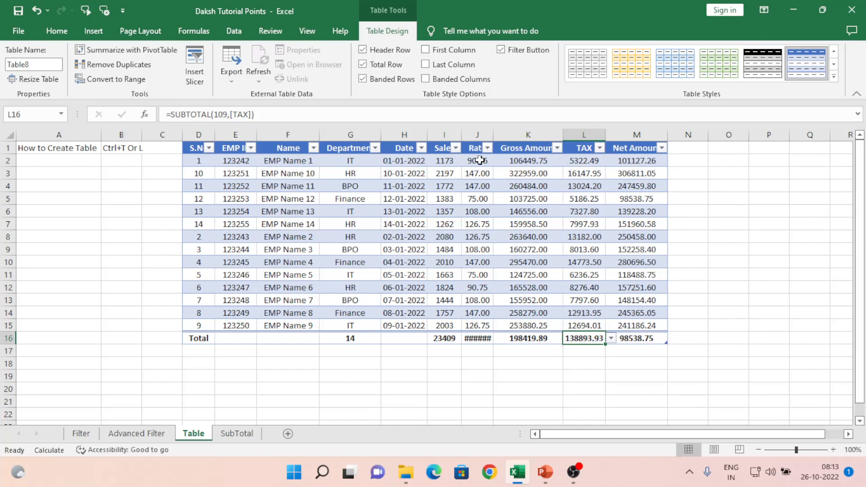
double_click(493, 134)
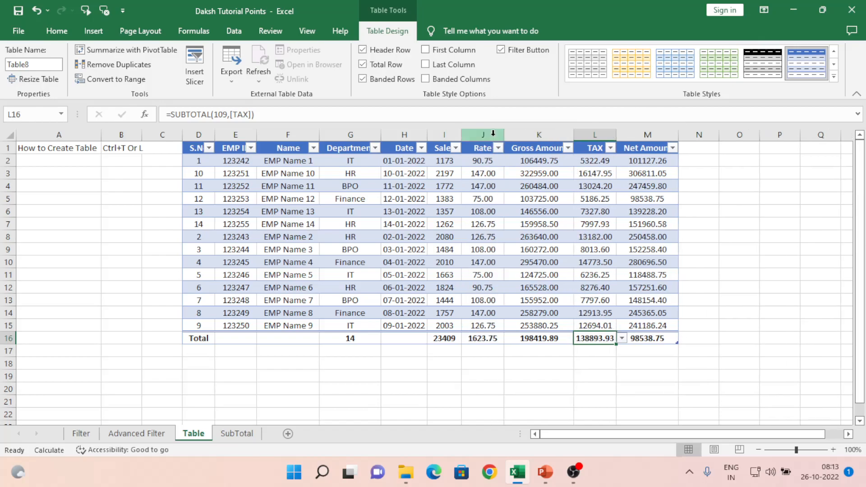
- Toggle Banded Rows off, on and off again, leaving Table8 without row banding
click(332, 149)
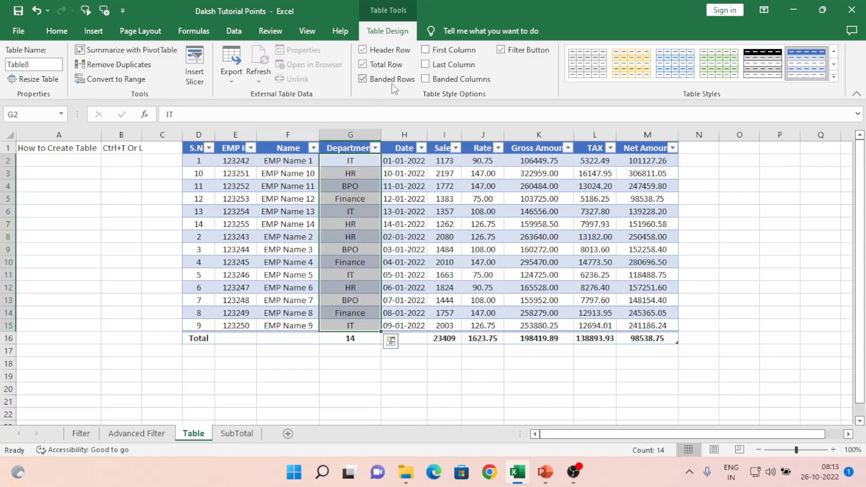
click(363, 80)
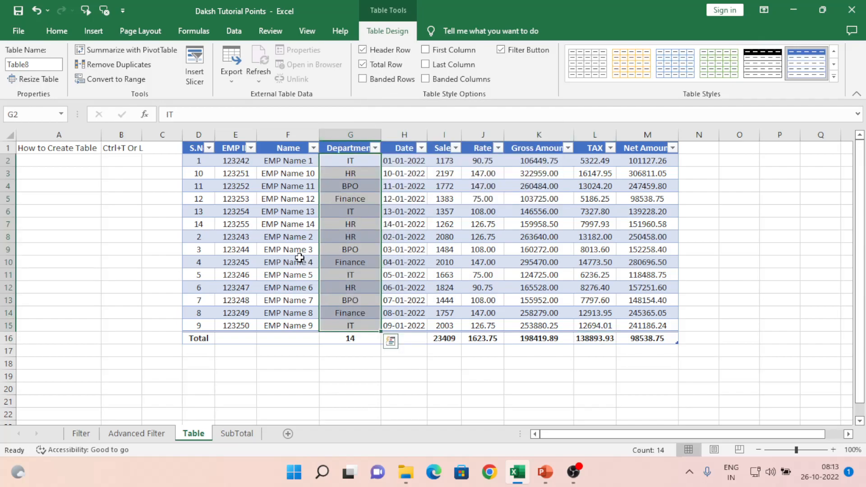
click(291, 172)
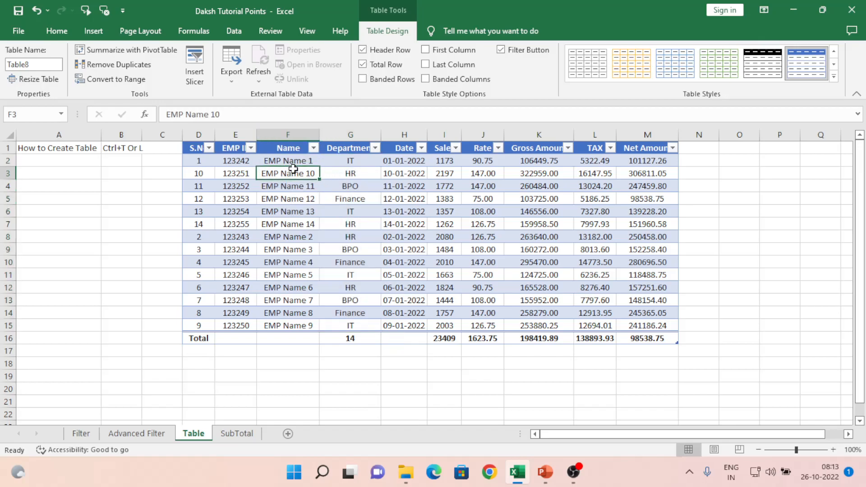
click(364, 79)
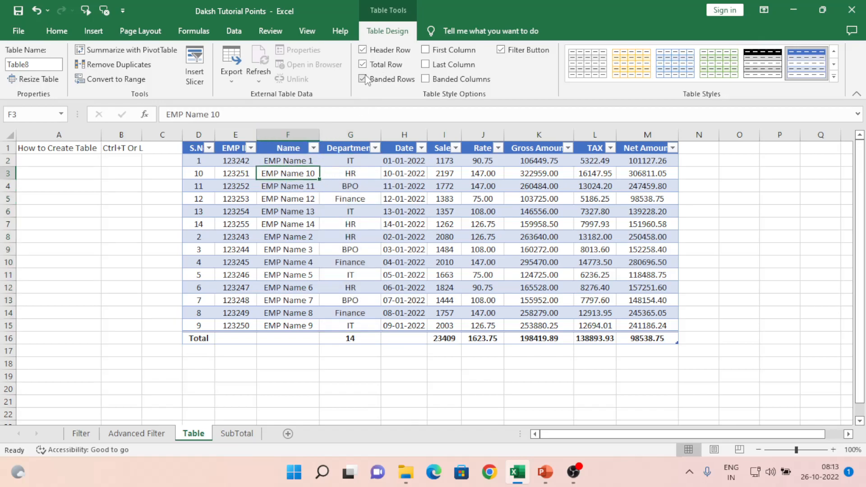
click(363, 80)
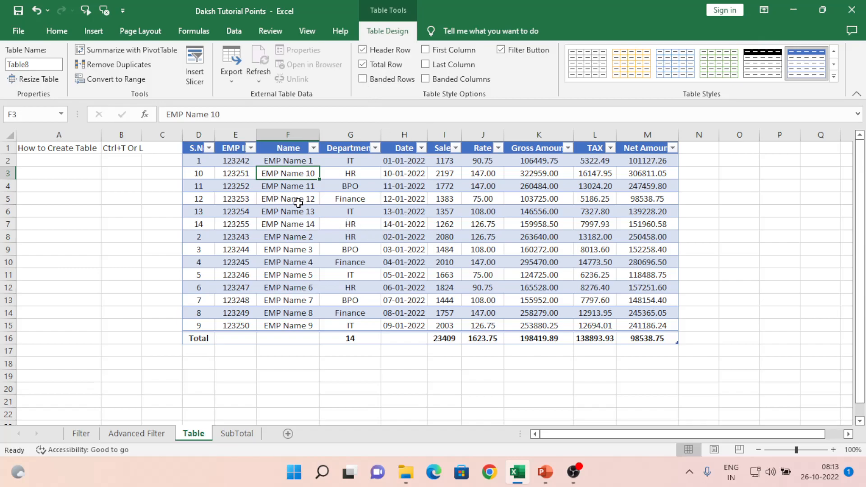
click(294, 190)
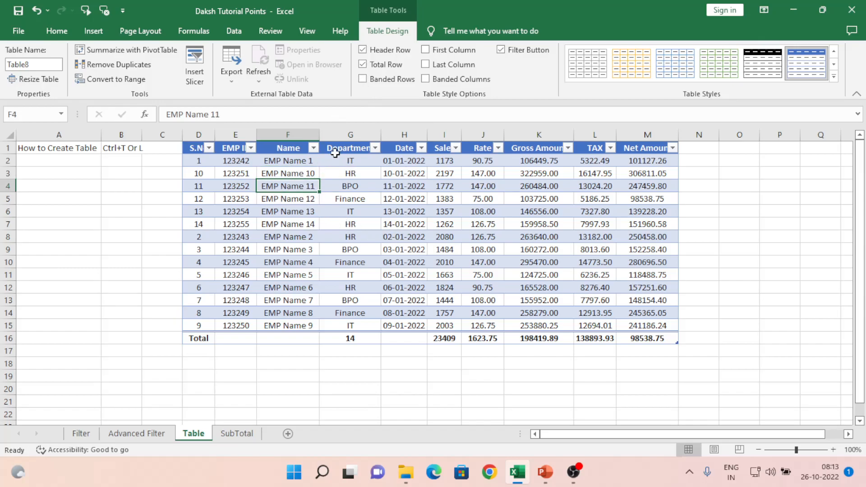
- Leave banded rows off and turn on First Column and Last Column table styles
click(362, 80)
click(362, 80)
click(425, 50)
click(426, 65)
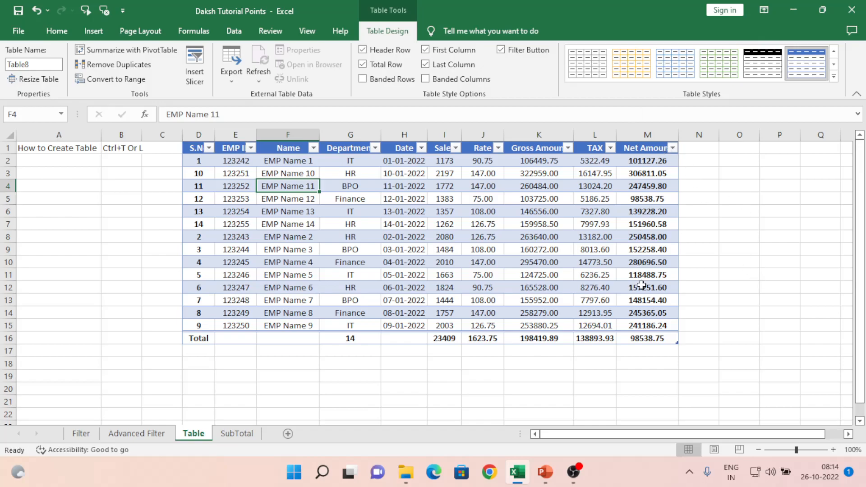
- Bold the Sales column figures and turn on Banded Columns
click(444, 135)
click(445, 135)
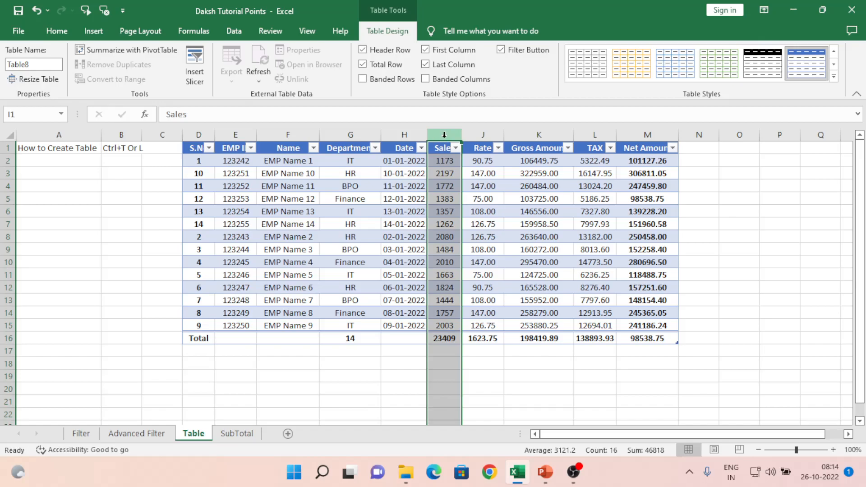
key(ctrl+b)
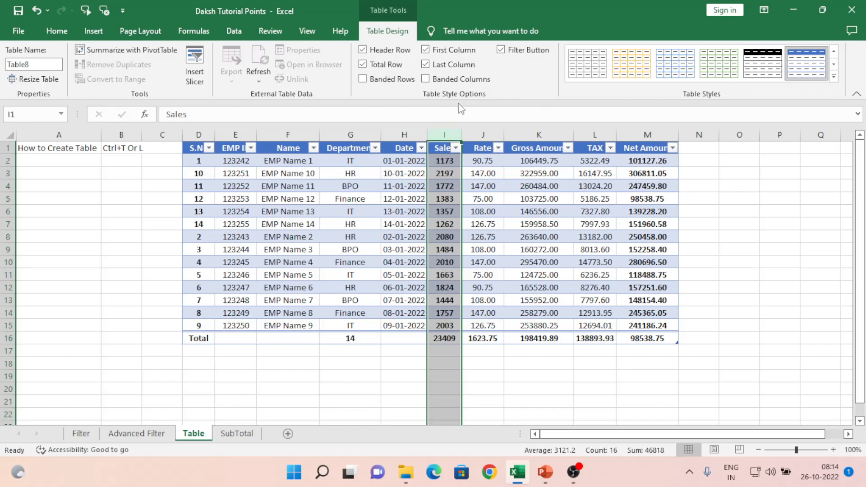
click(425, 80)
click(490, 198)
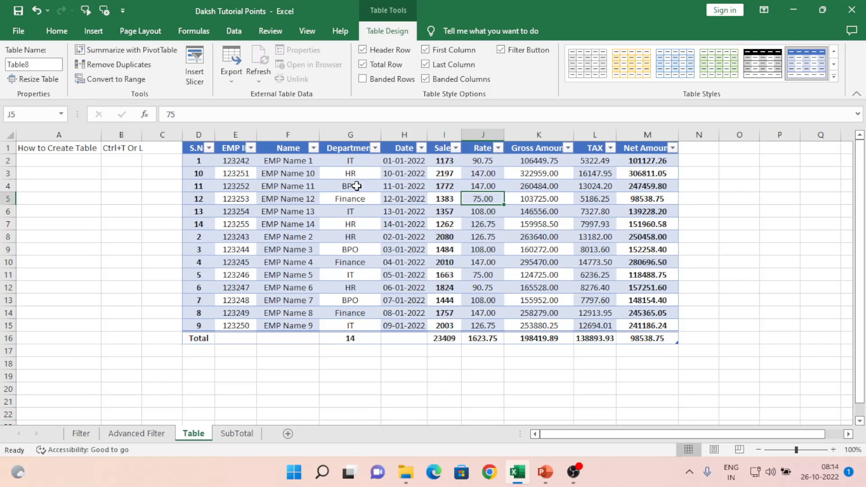
- Turn off Banded Columns and hide the header filter buttons
click(426, 80)
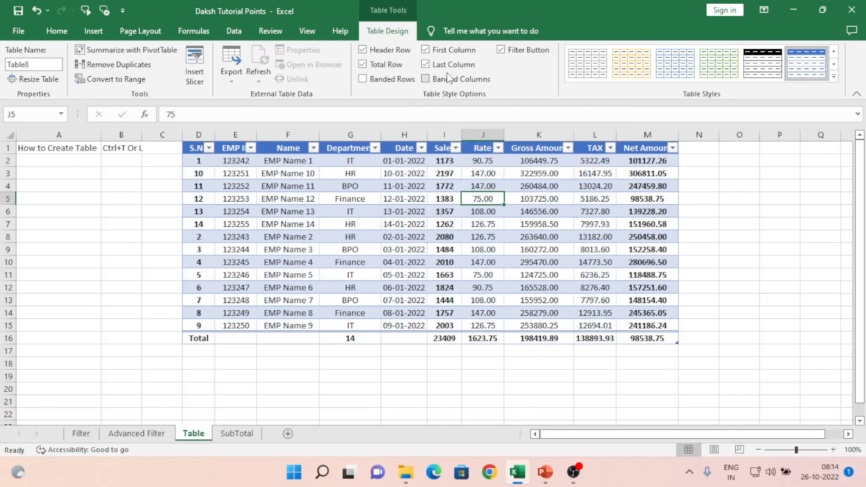
click(502, 50)
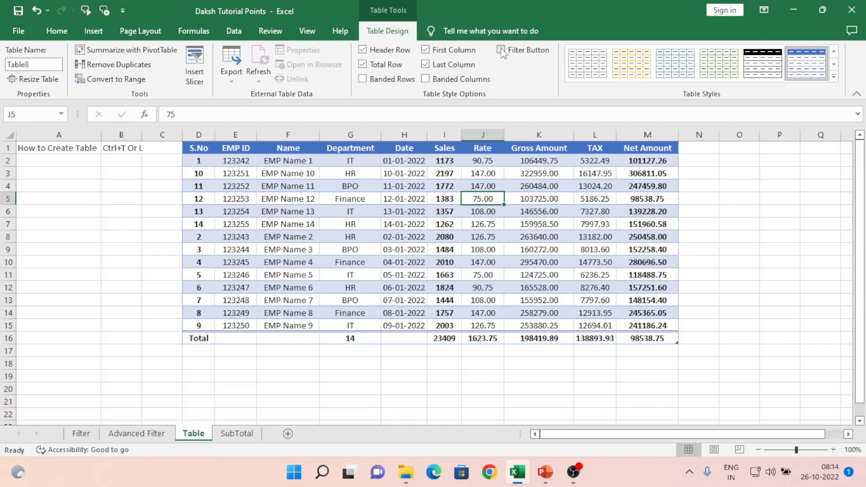
click(500, 50)
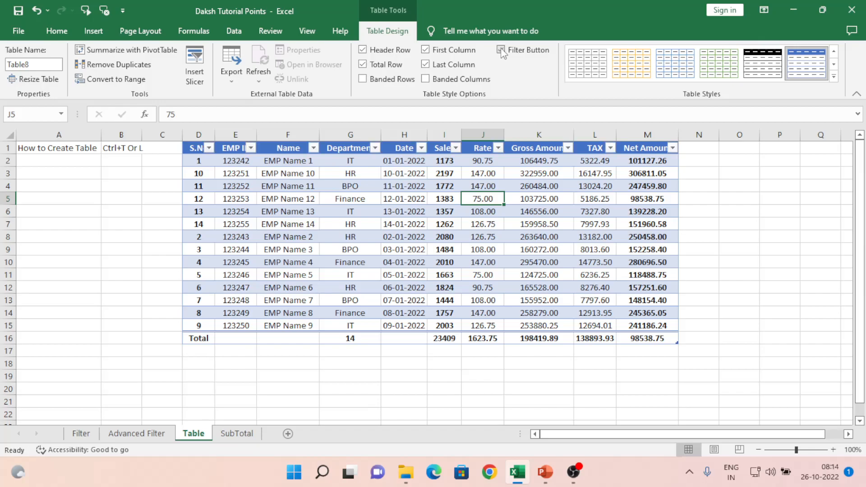
click(501, 50)
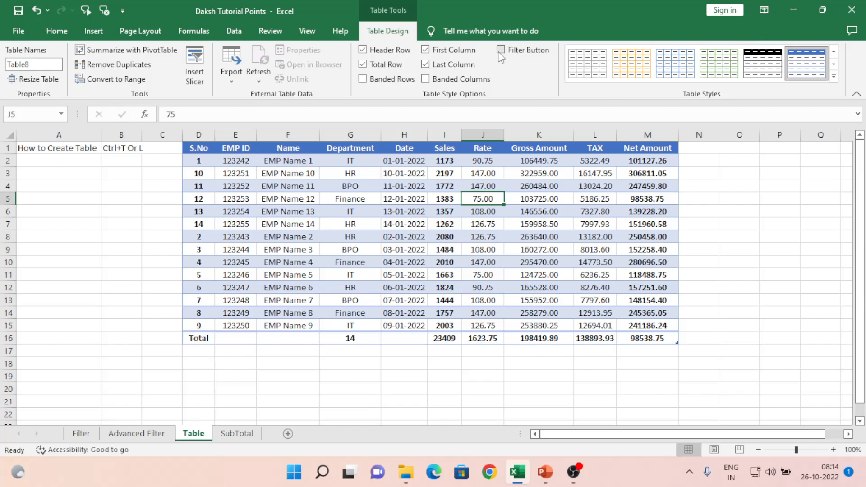
- Check the Department and Gross Amount headers, leaving the filter buttons hidden
click(352, 148)
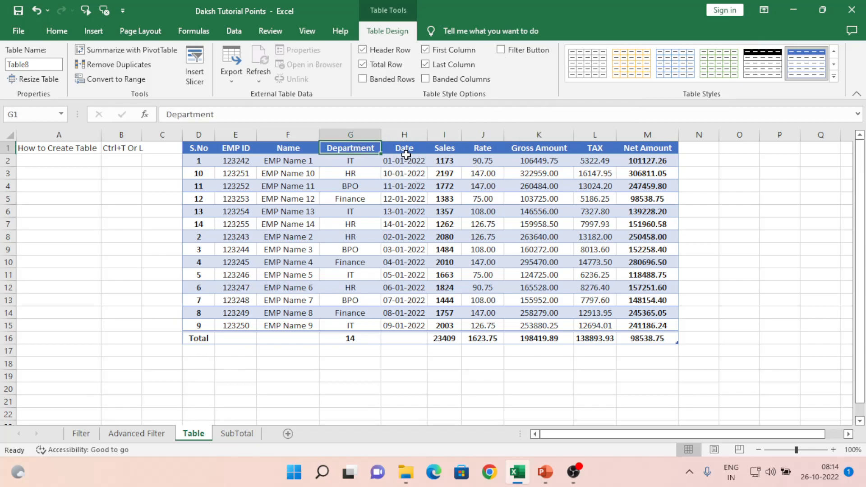
click(501, 50)
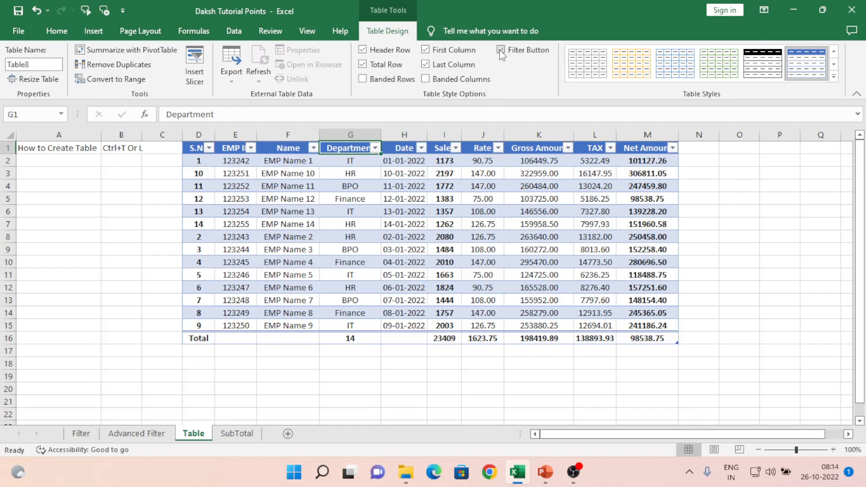
click(529, 148)
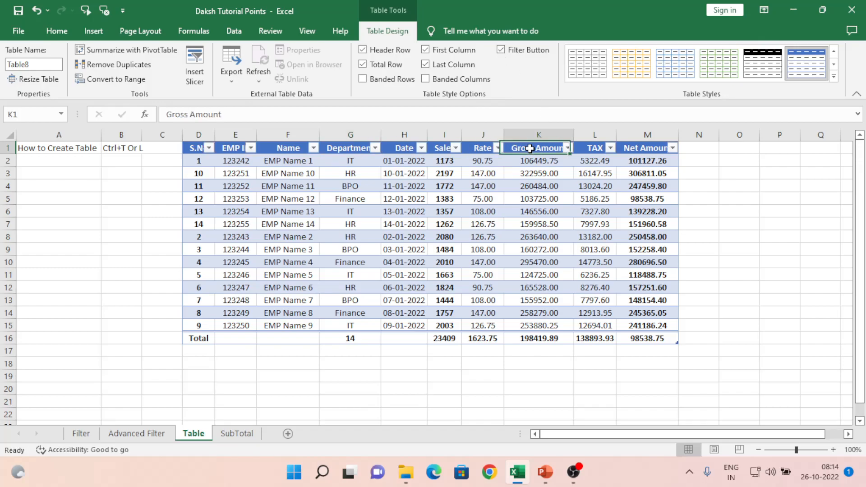
click(501, 51)
click(463, 198)
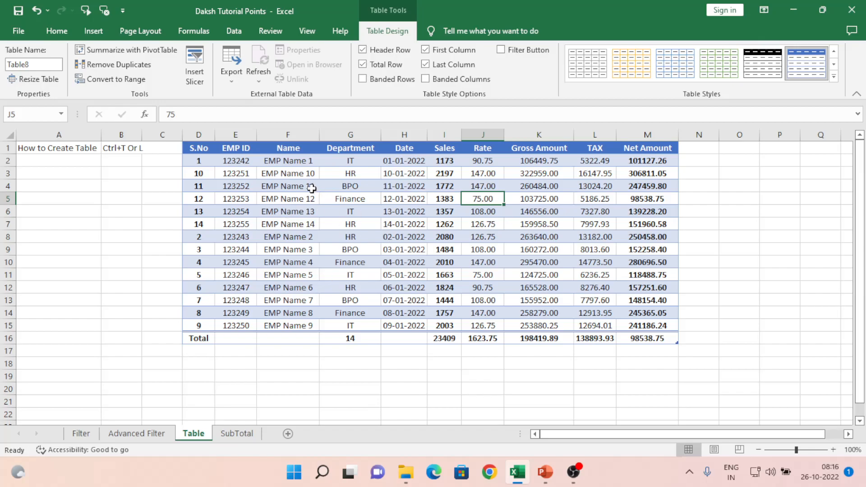
- Replace Table8 with DakshTable in the Table Name box, then view the Advanced Filter sheet
click(275, 174)
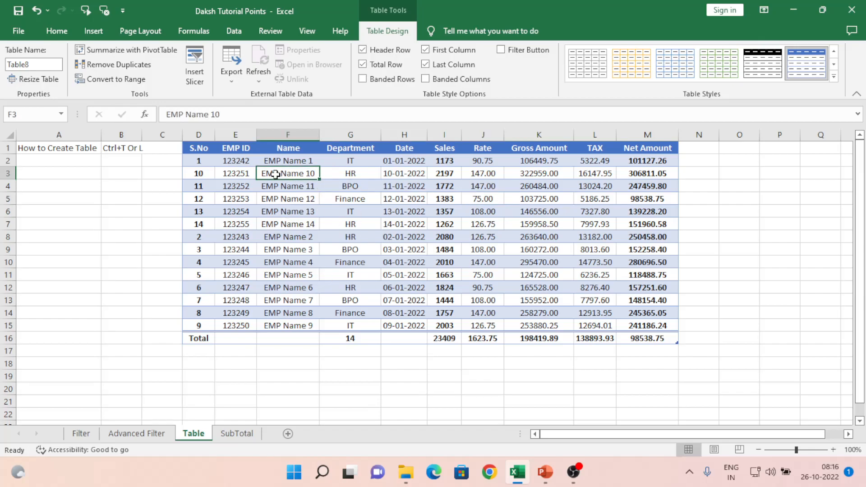
click(285, 206)
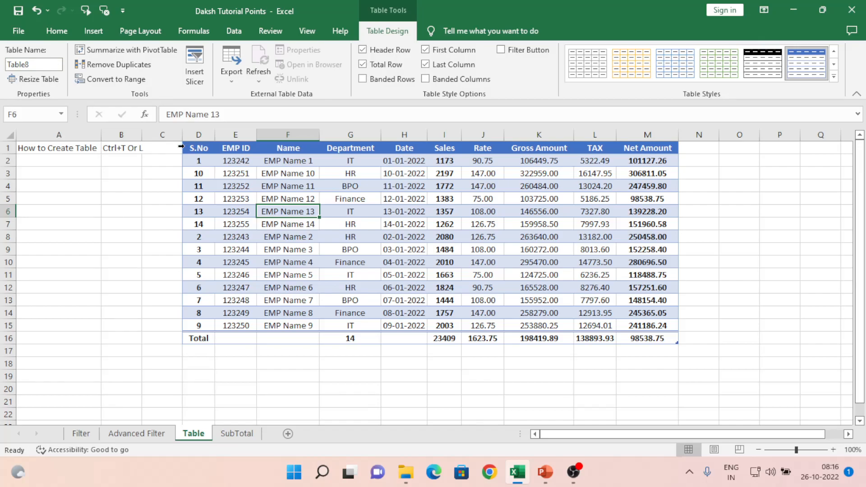
click(45, 63)
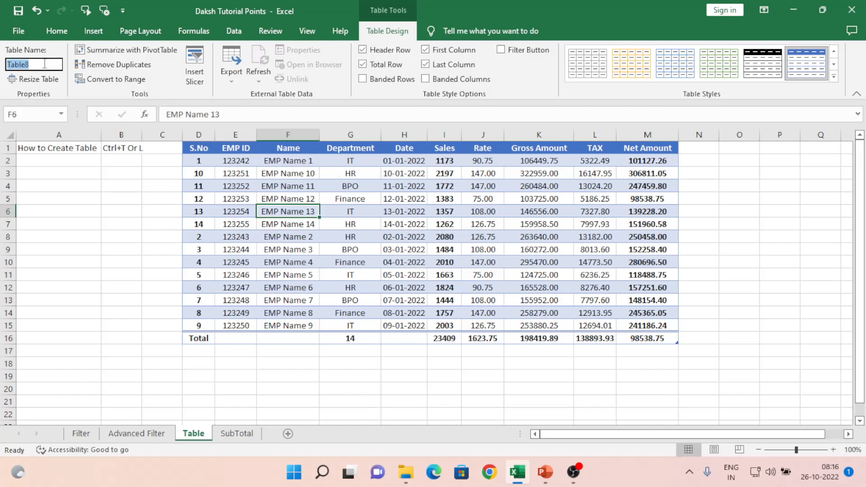
text(Daksh)
click(149, 237)
click(258, 209)
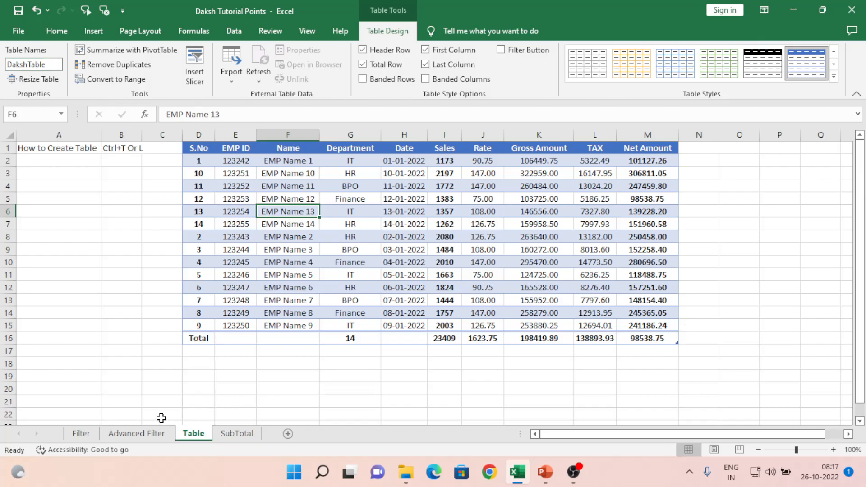
click(130, 438)
- Select DakshTable from the Name Box dropdown while on the Advanced Filter sheet
click(232, 304)
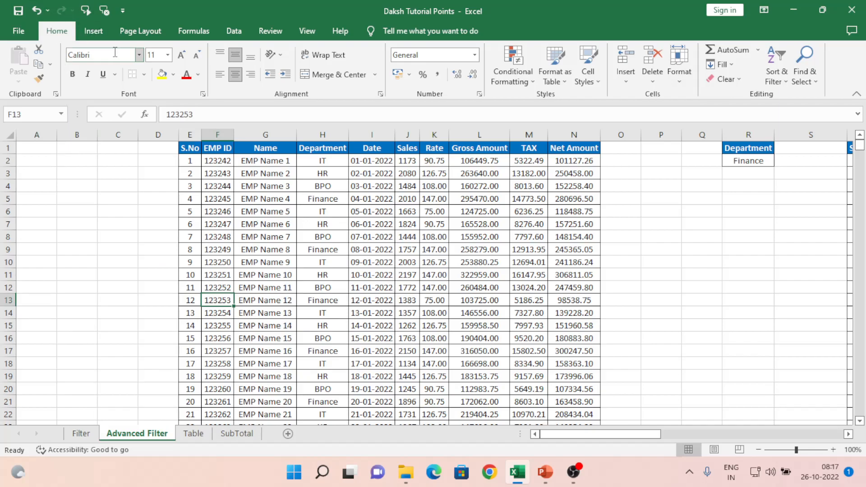
click(17, 37)
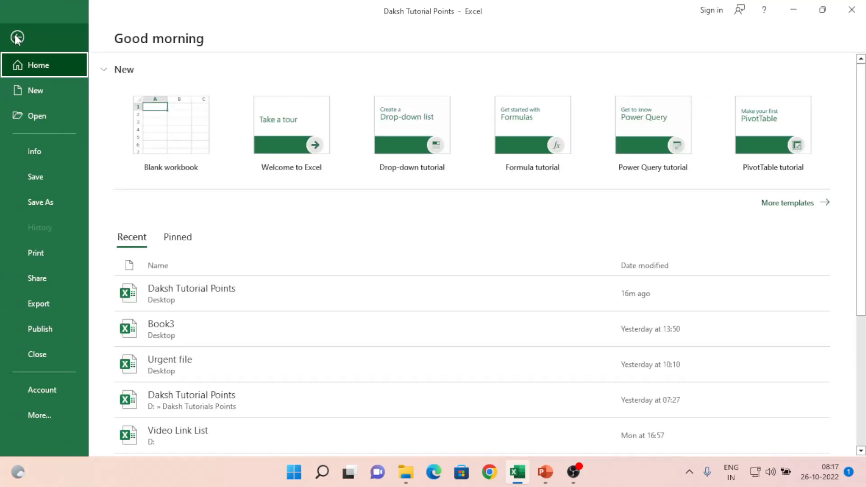
key(Escape)
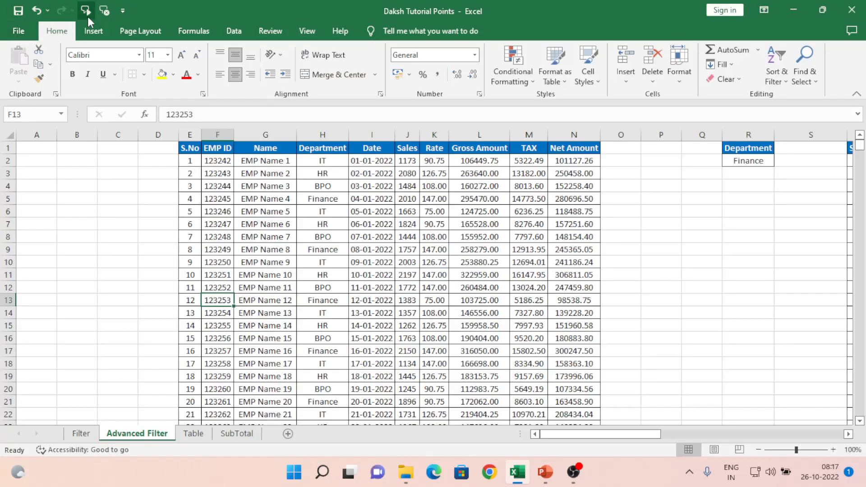
click(113, 235)
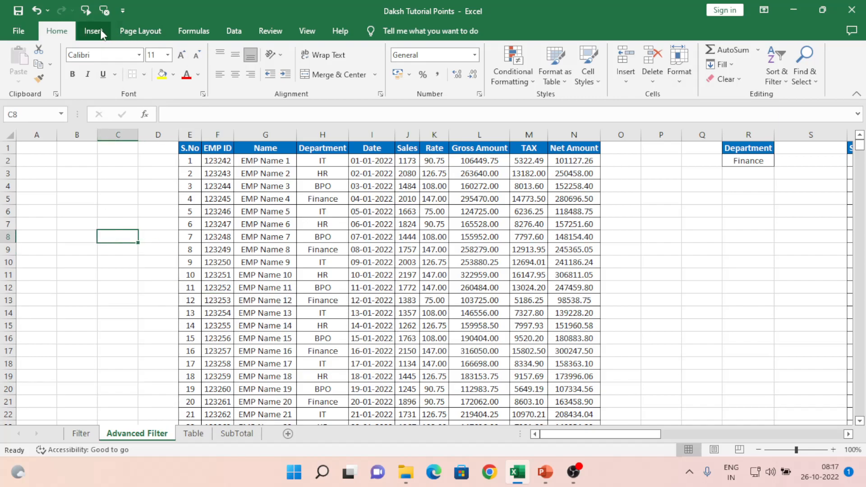
click(62, 116)
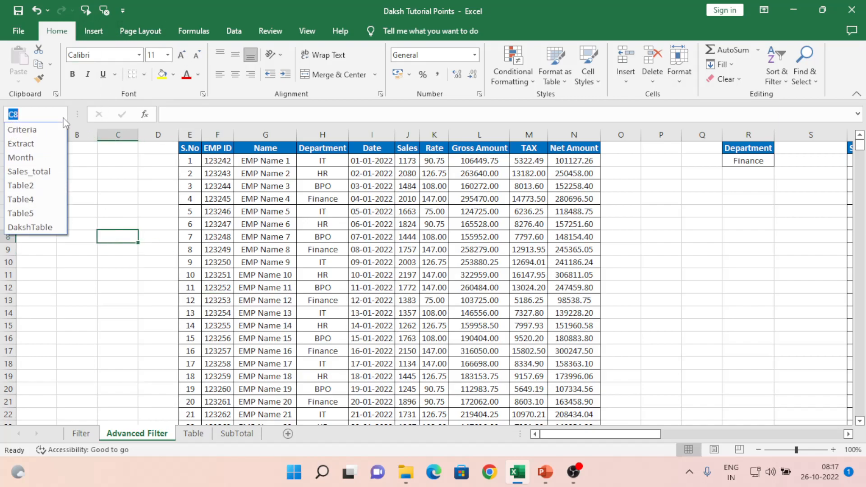
click(43, 229)
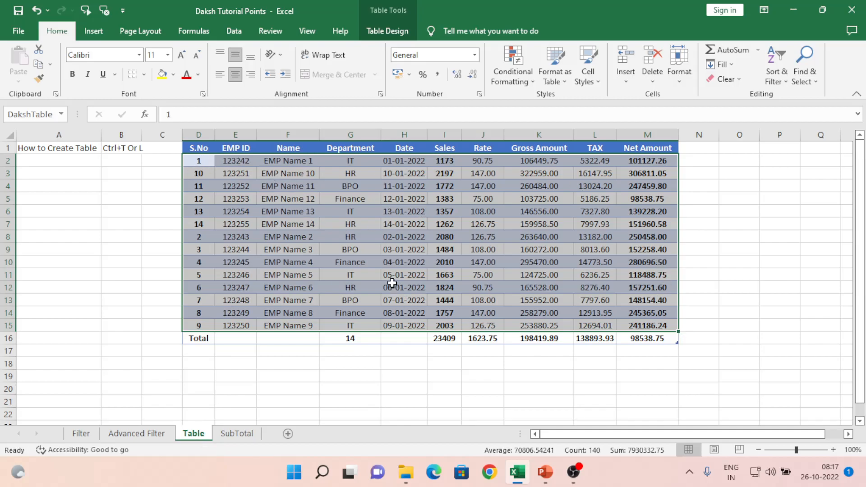
- Select a cell inside DakshTable and show the Table Design ribbon
click(77, 177)
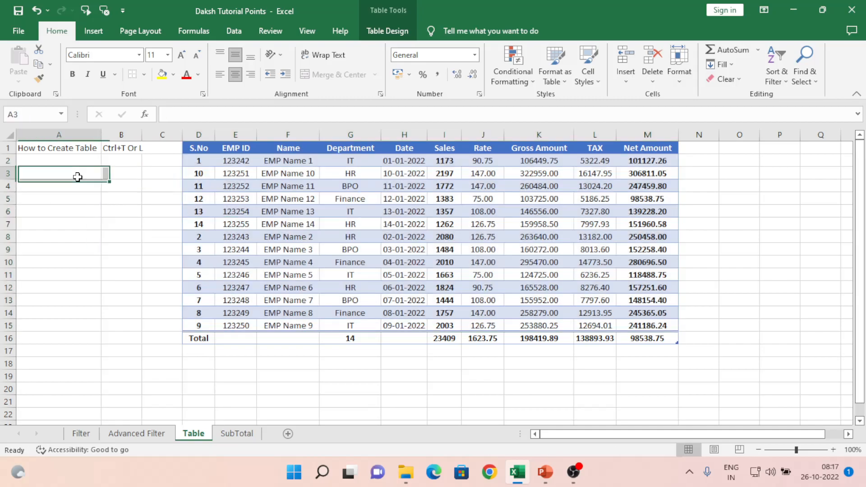
click(235, 173)
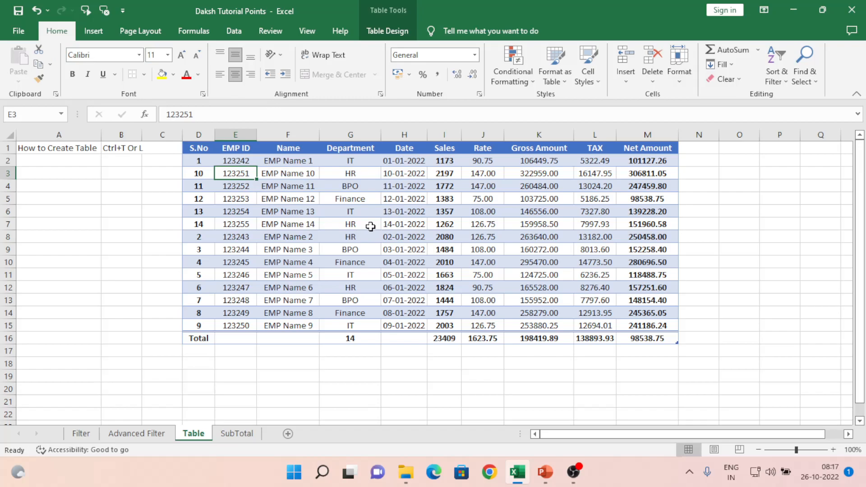
click(406, 200)
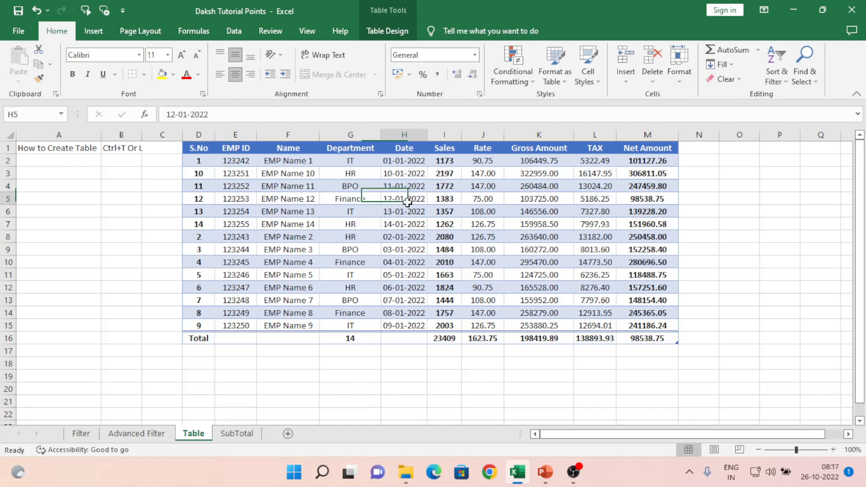
click(385, 30)
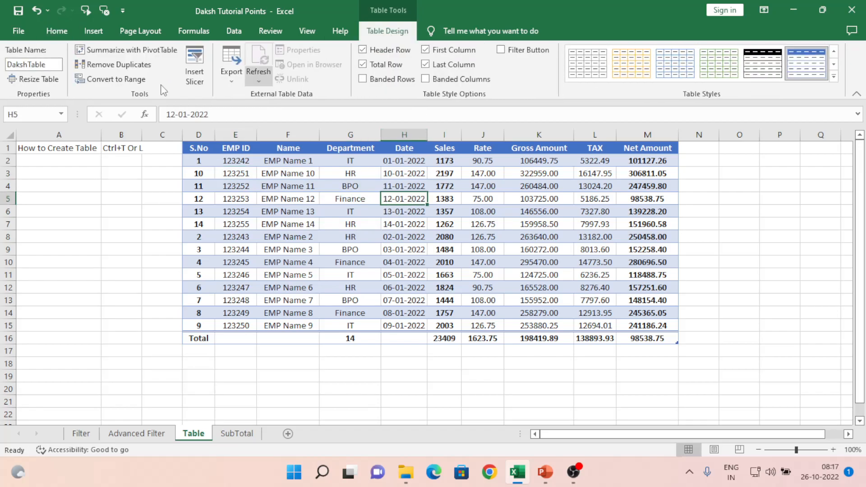
- Resize DakshTable to the range D1:L15
click(36, 84)
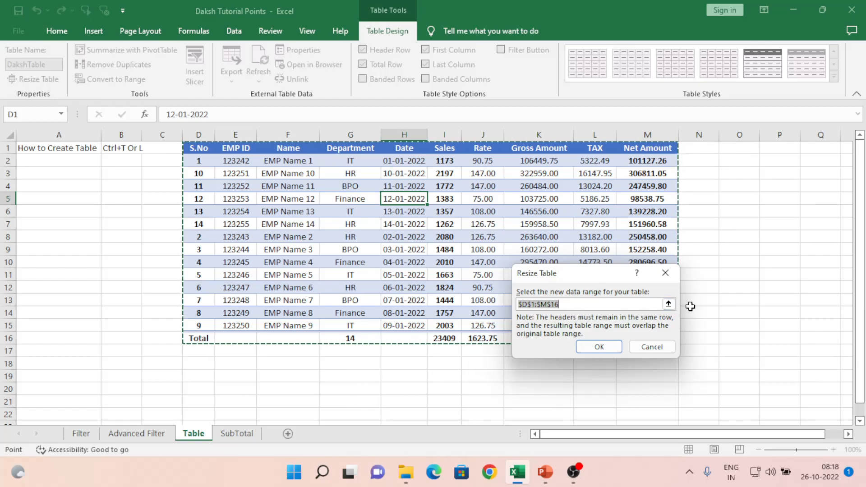
click(668, 305)
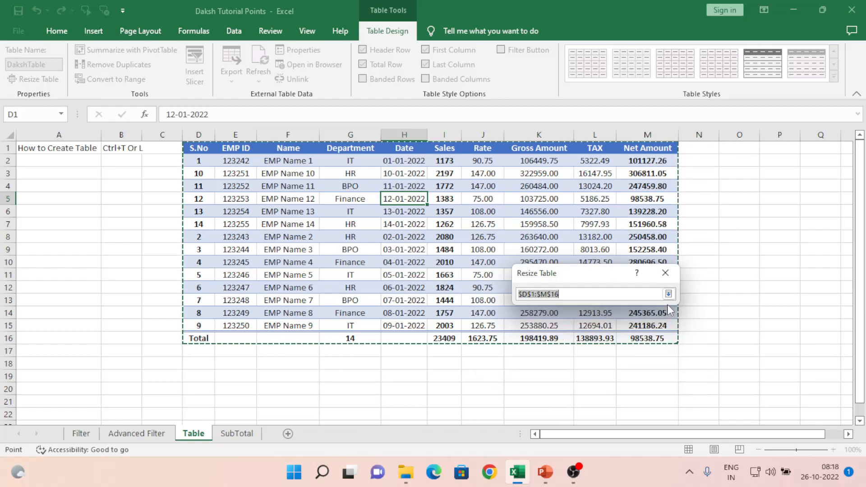
drag(190, 150, 592, 321)
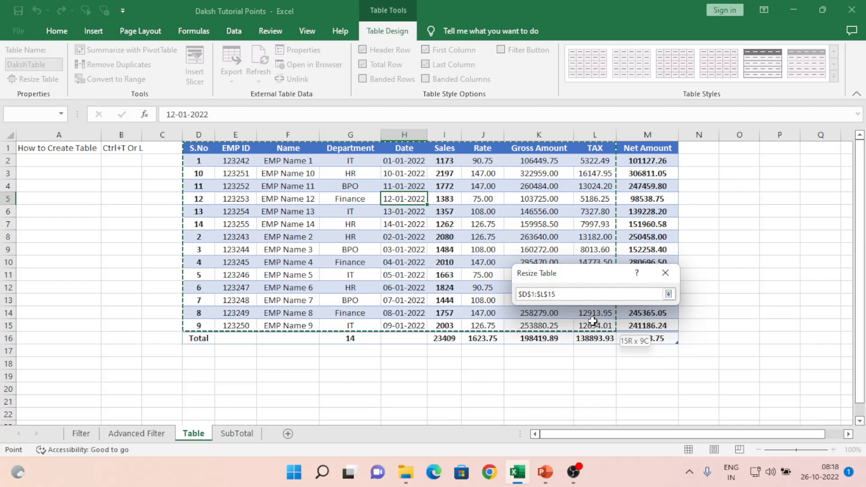
click(674, 294)
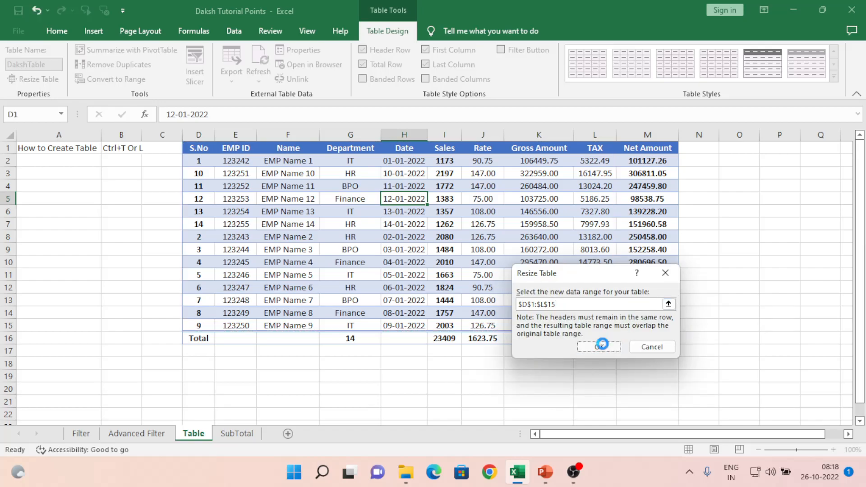
click(600, 347)
- Inspect the Net Amount cells now left outside the resized table
click(652, 224)
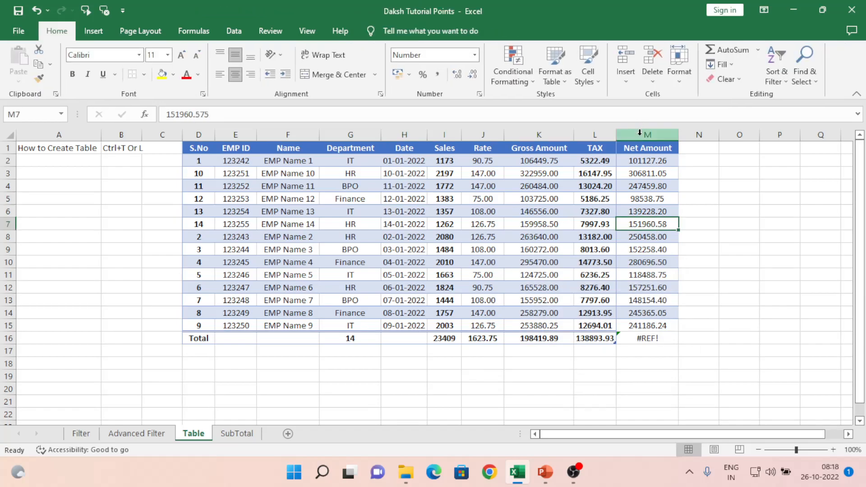
click(638, 135)
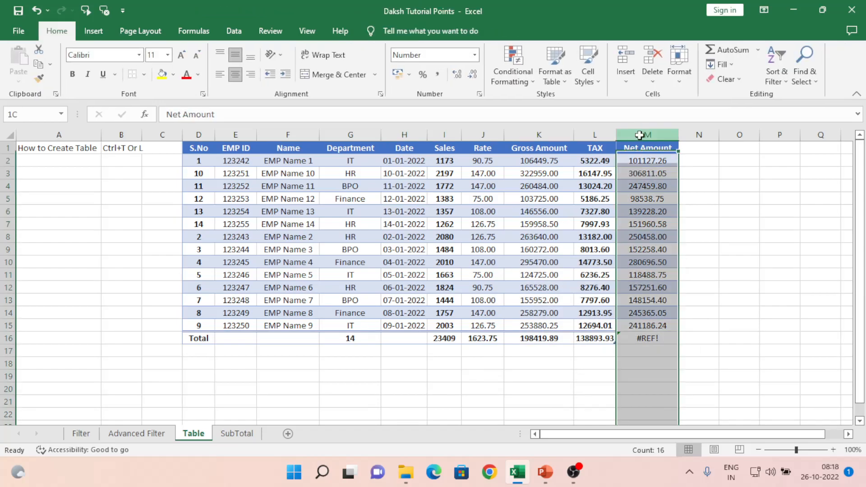
click(652, 174)
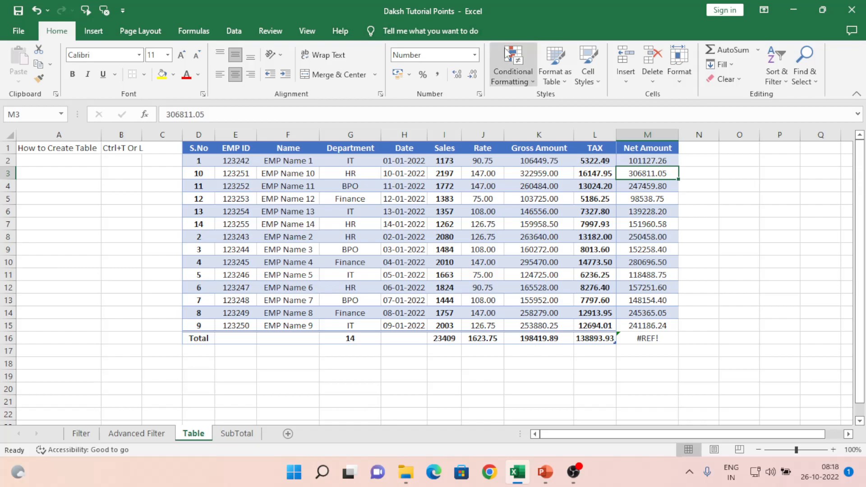
click(595, 197)
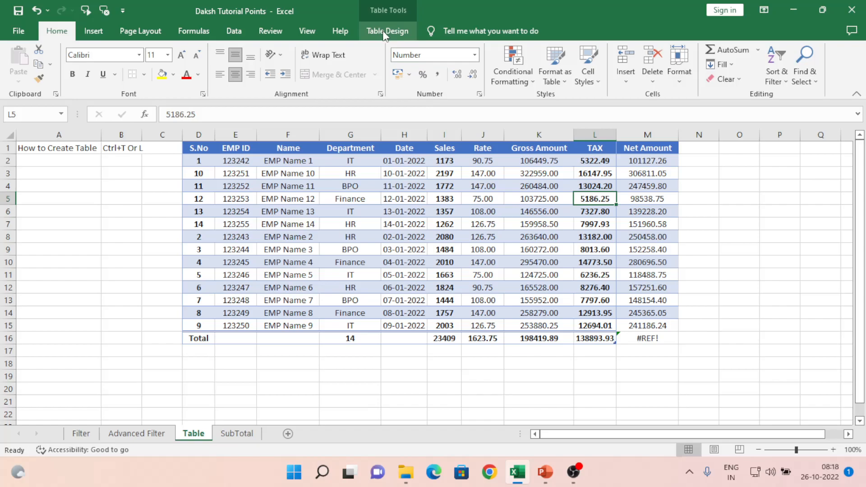
click(648, 152)
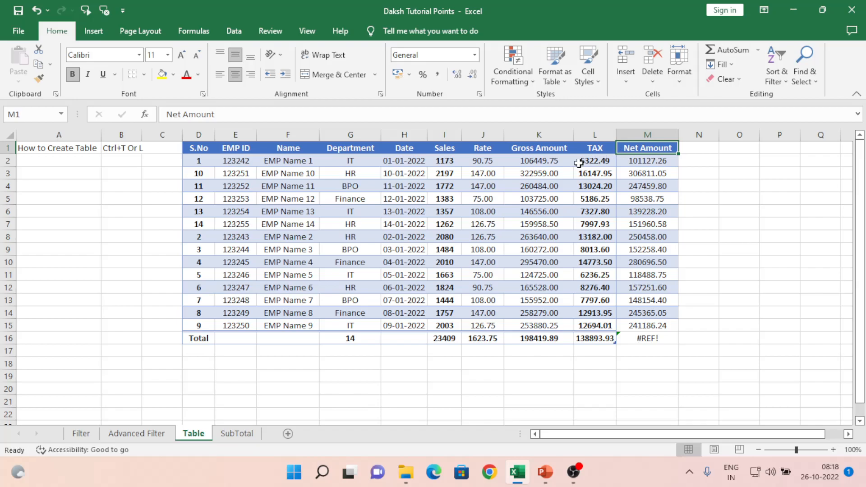
click(491, 173)
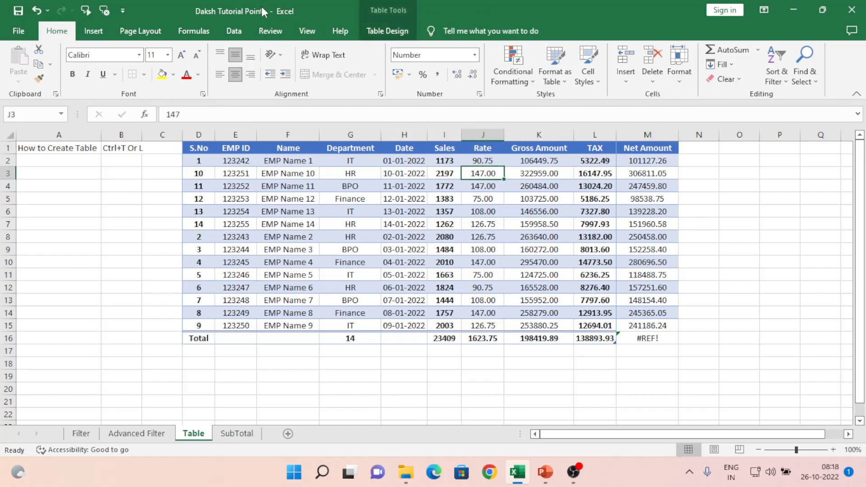
- Summarize DakshTable with a PivotTable placed at cell T3 on the existing worksheet
click(382, 31)
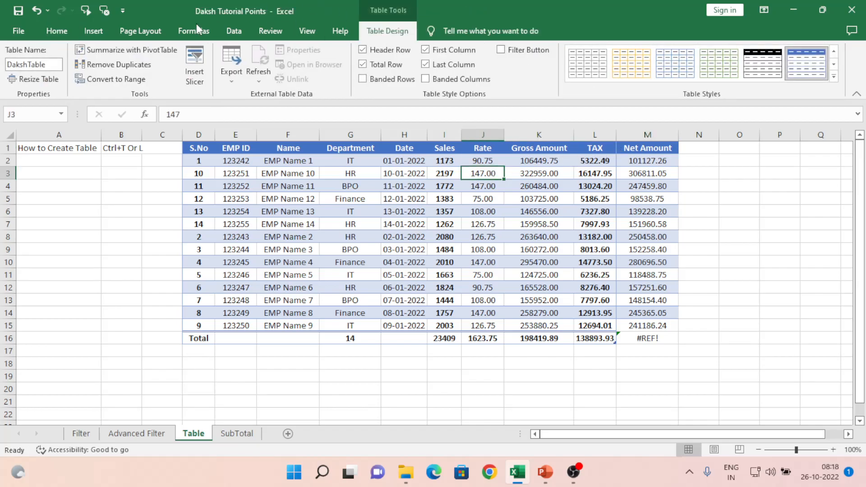
click(96, 49)
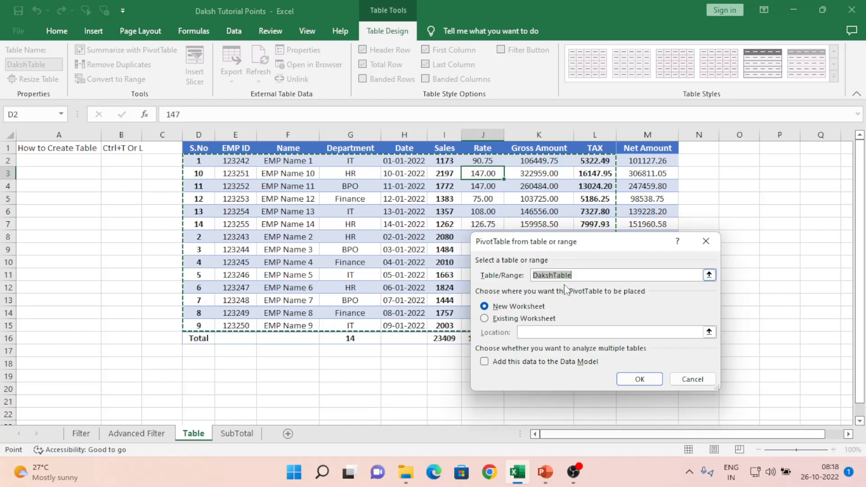
click(510, 320)
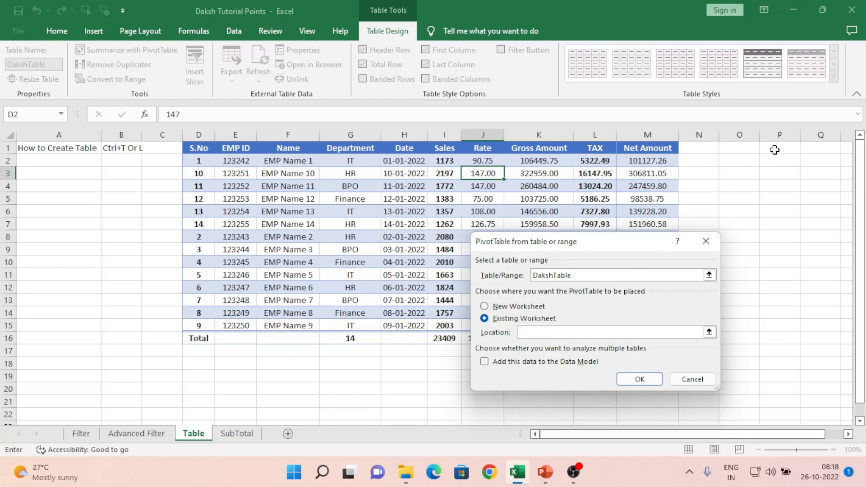
click(822, 148)
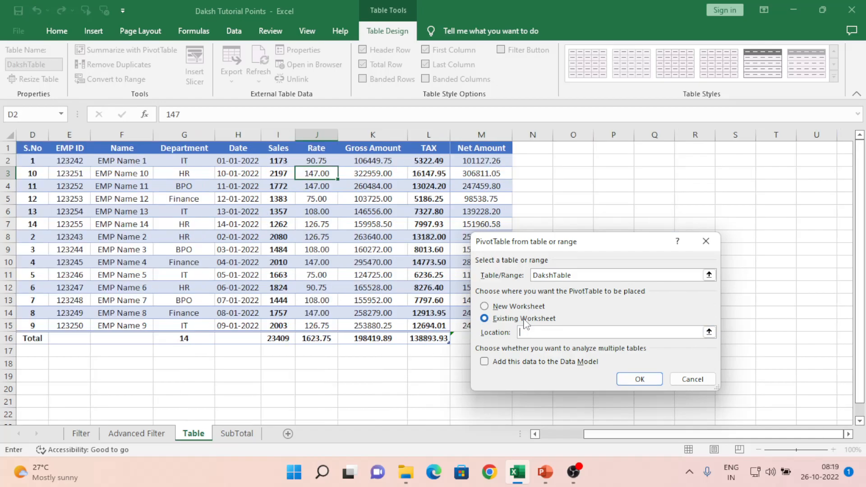
click(729, 151)
click(784, 174)
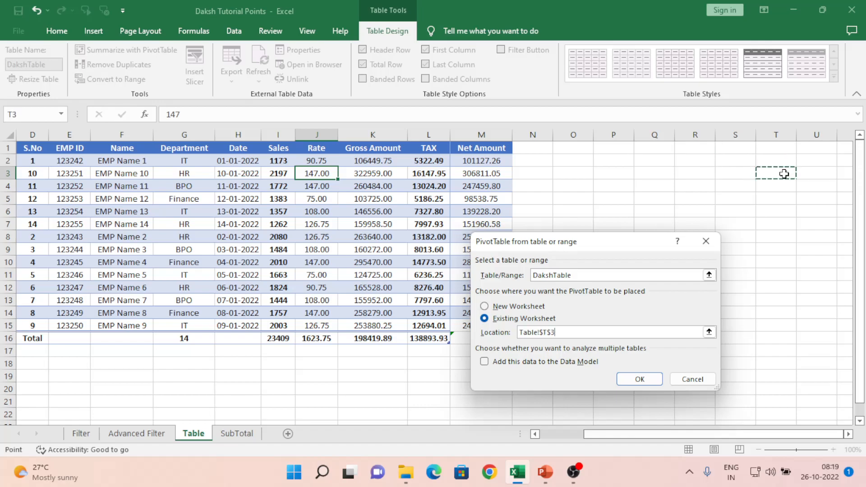
click(637, 381)
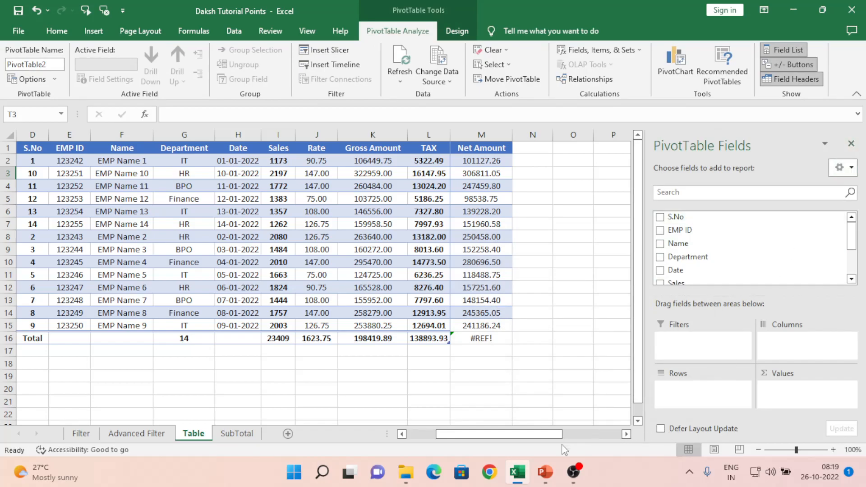
- Add Department to Rows and Sum of Gross Amount to Values, then hide the field list
drag(537, 434, 596, 434)
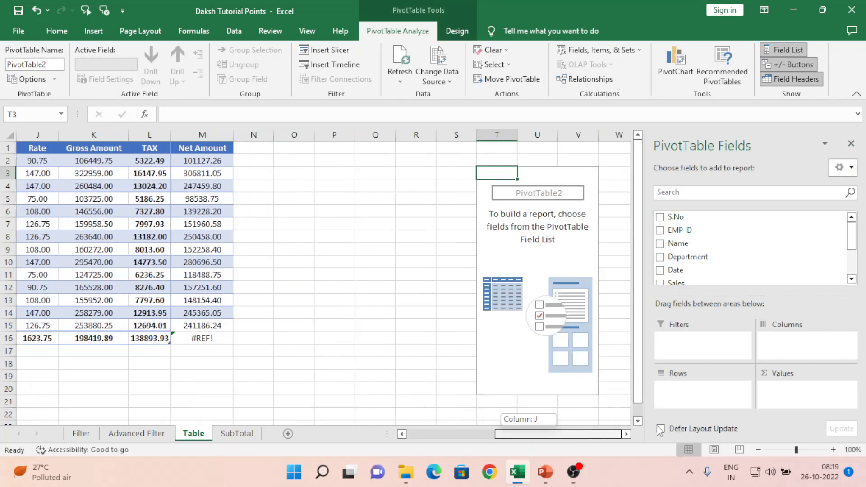
click(585, 259)
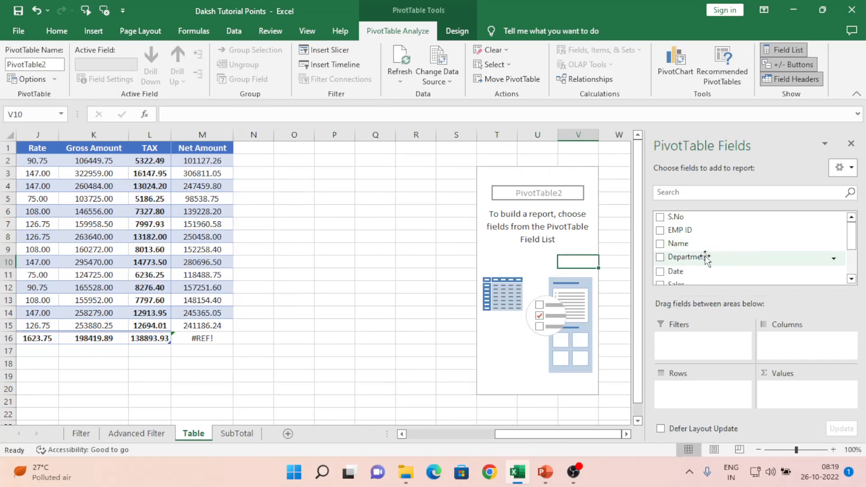
drag(703, 258, 689, 397)
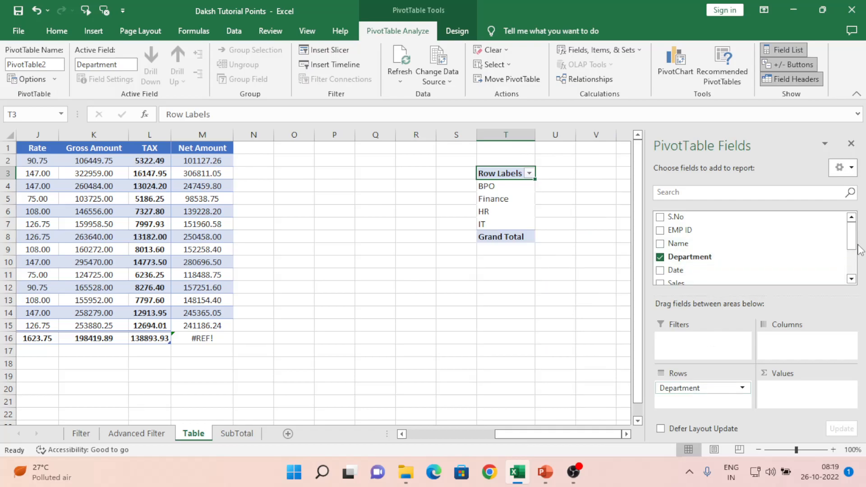
drag(853, 239, 858, 267)
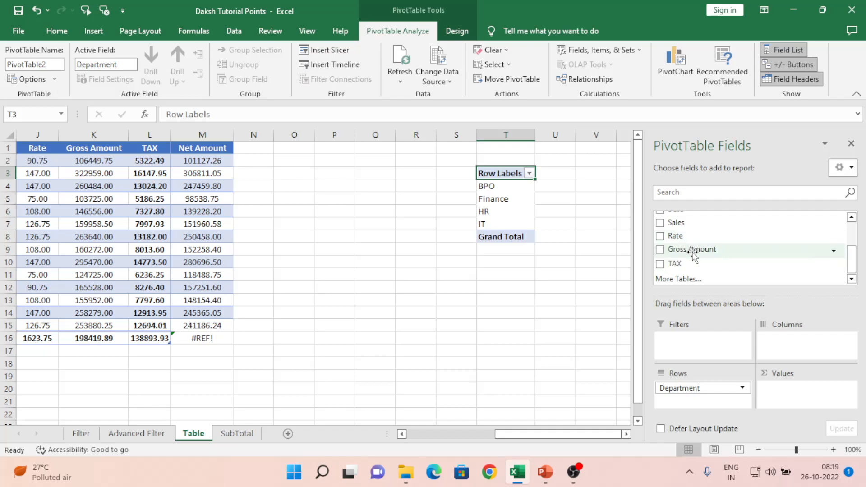
drag(693, 250, 809, 396)
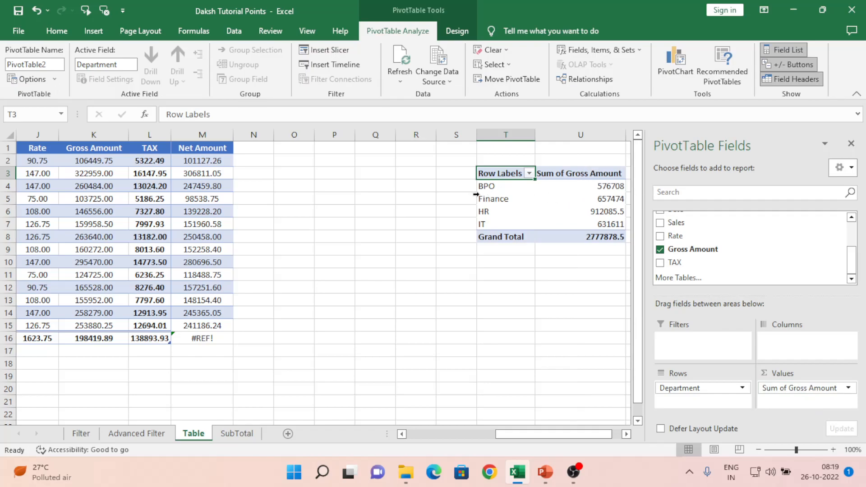
click(609, 187)
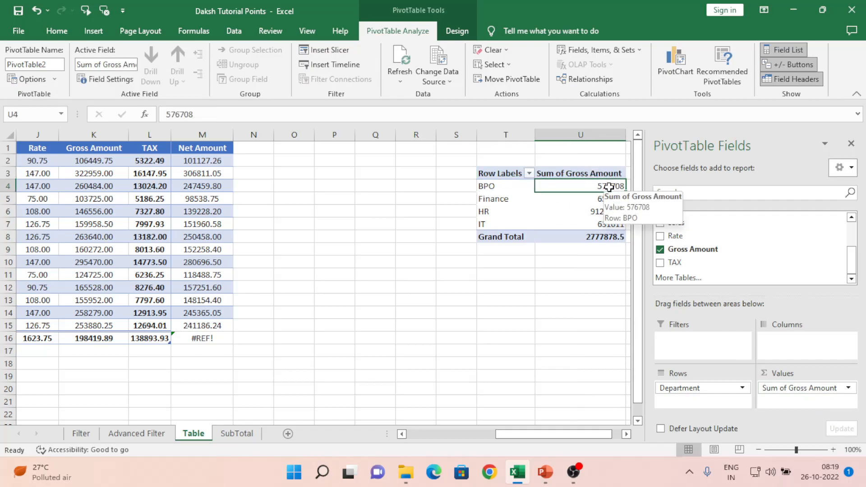
click(851, 143)
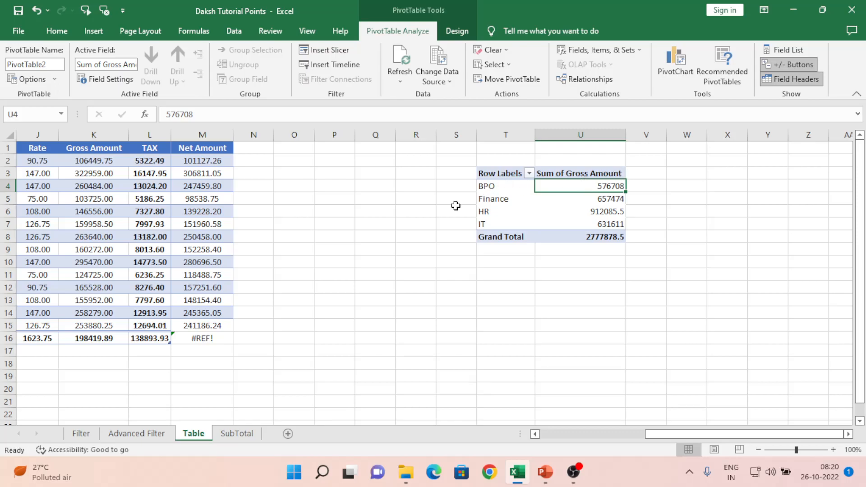
- Copy EMP Name 5 down into cell F12 with Ctrl+D
click(219, 210)
key(Left)
key(Left)
key(Left)
key(Left)
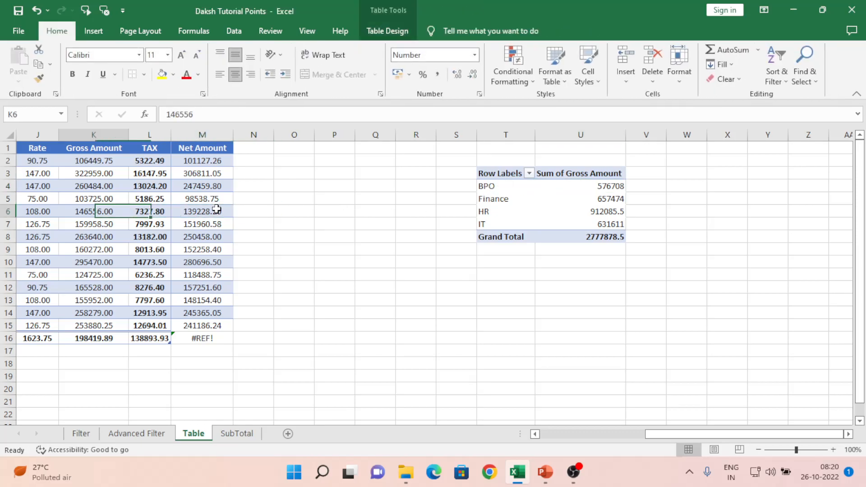
key(Left)
key(Left)
key(Left)
key(Left)
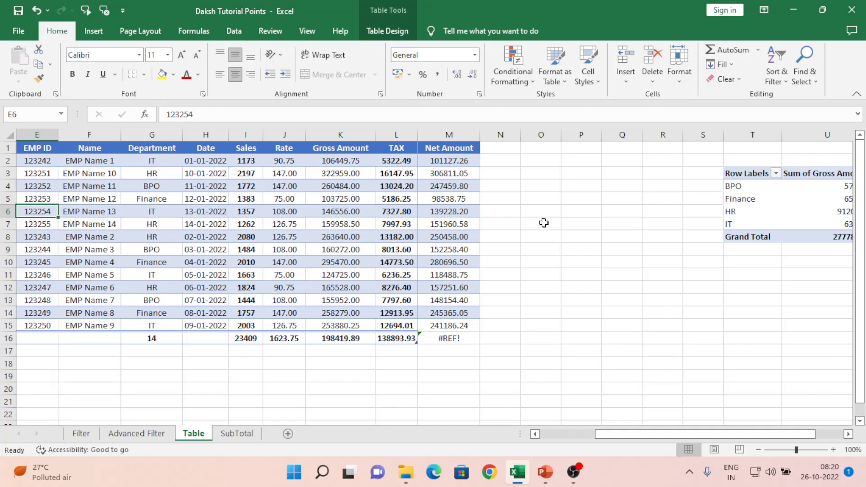
click(368, 195)
click(383, 32)
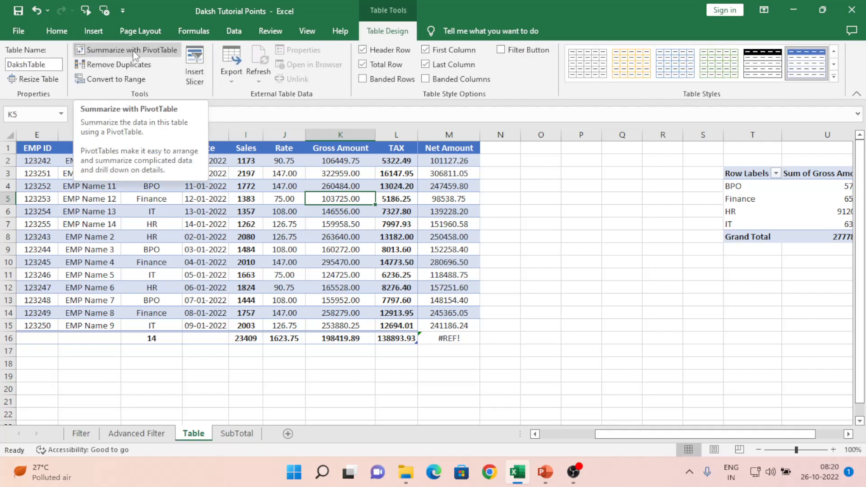
click(99, 283)
key(Left)
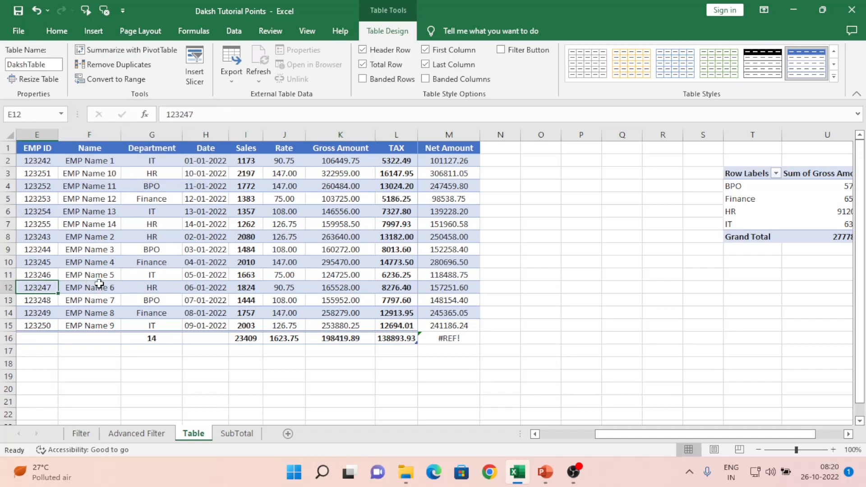
key(Left)
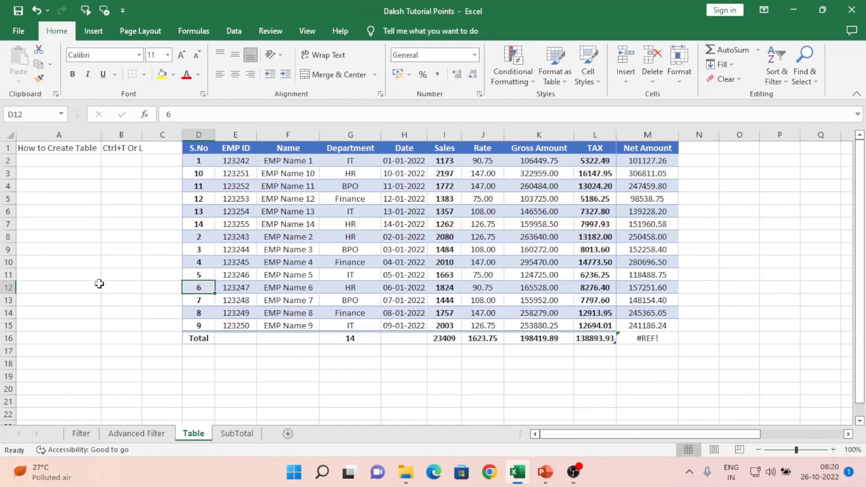
key(Right)
key(Right)
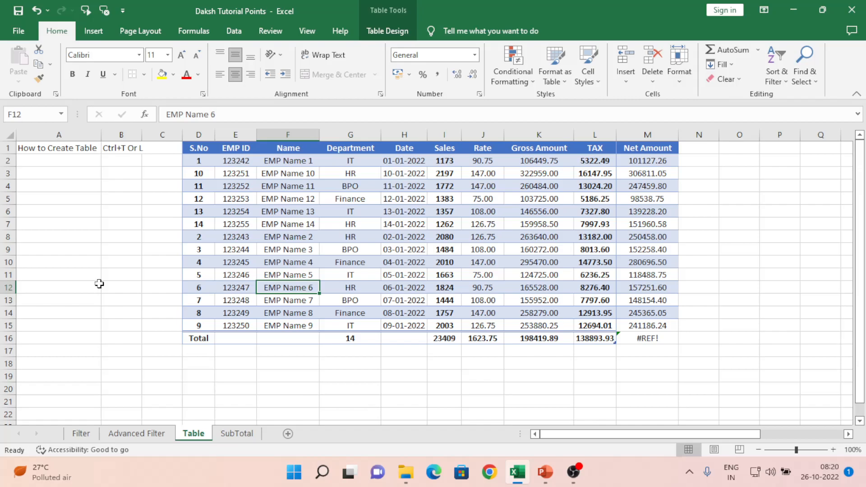
key(ctrl+d)
- Fill F11:F13 with EMP Name 5 and shade the three cells green
key(Right)
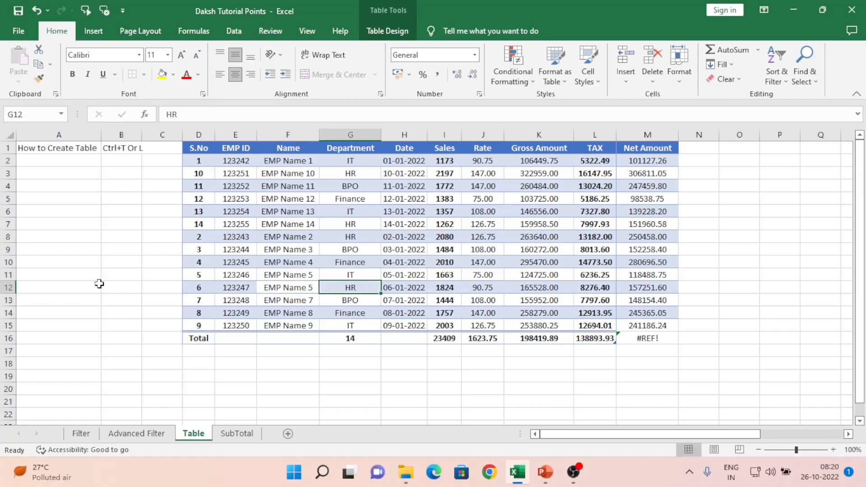
key(Left)
key(Down)
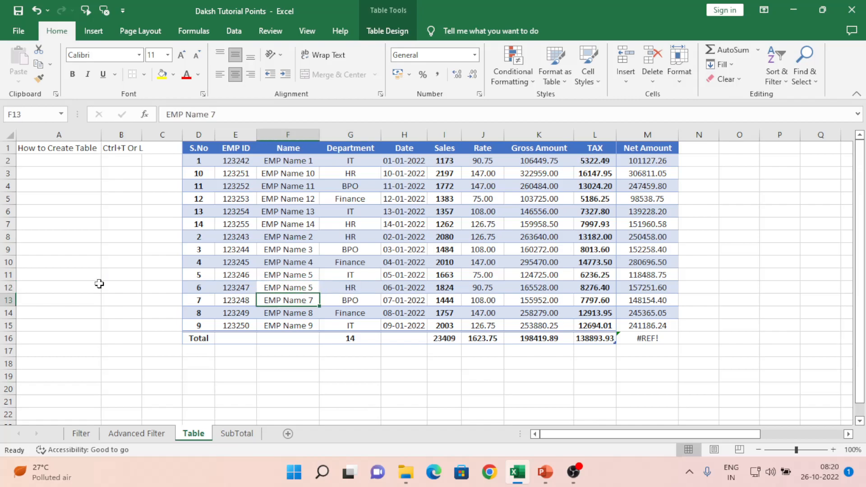
key(Up)
key(Up)
key(shift+Down)
key(shift+Down)
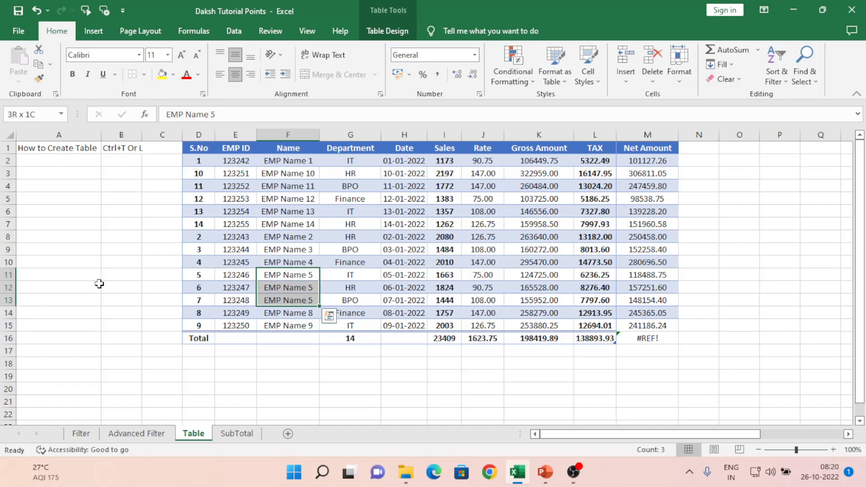
key(ctrl+d)
click(176, 75)
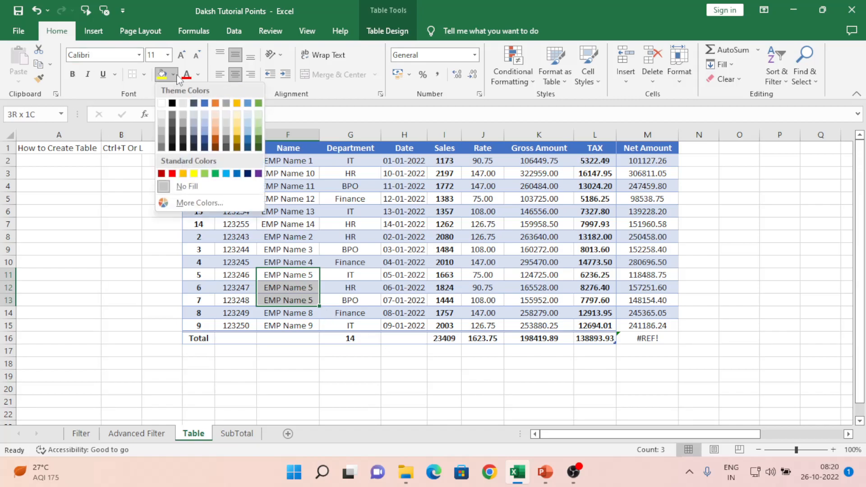
click(259, 139)
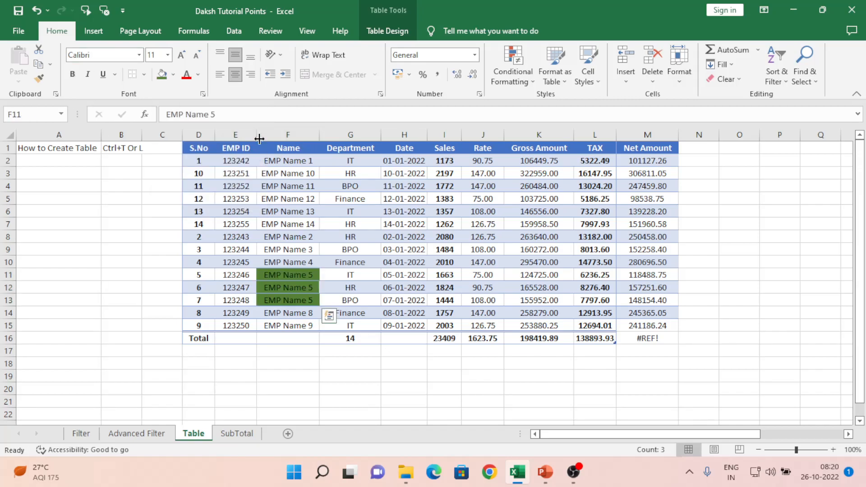
click(345, 288)
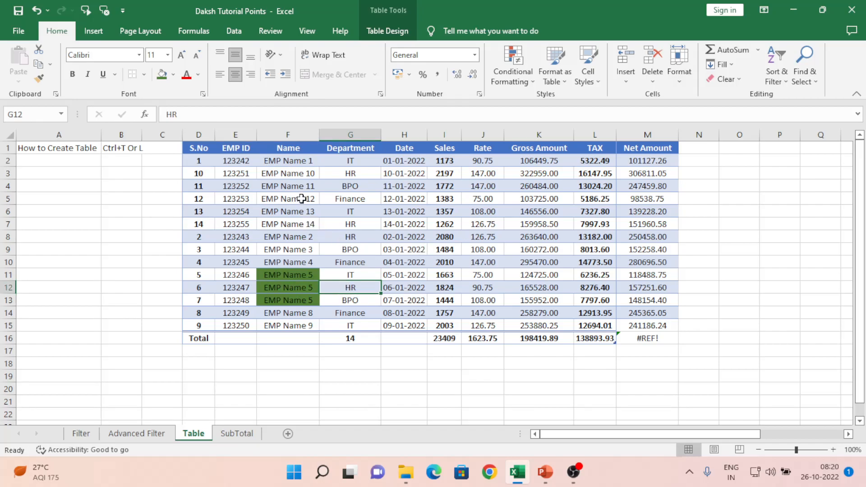
- Delete the Net Amount column M from the table
click(651, 134)
key(ctrl+minus)
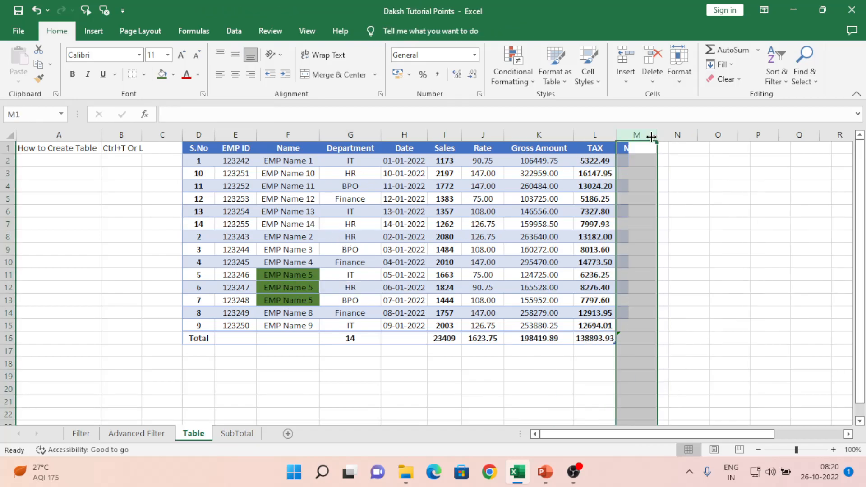
key(Left)
key(Left)
key(Left)
key(Left)
key(Left)
key(Left)
key(Left)
key(Left)
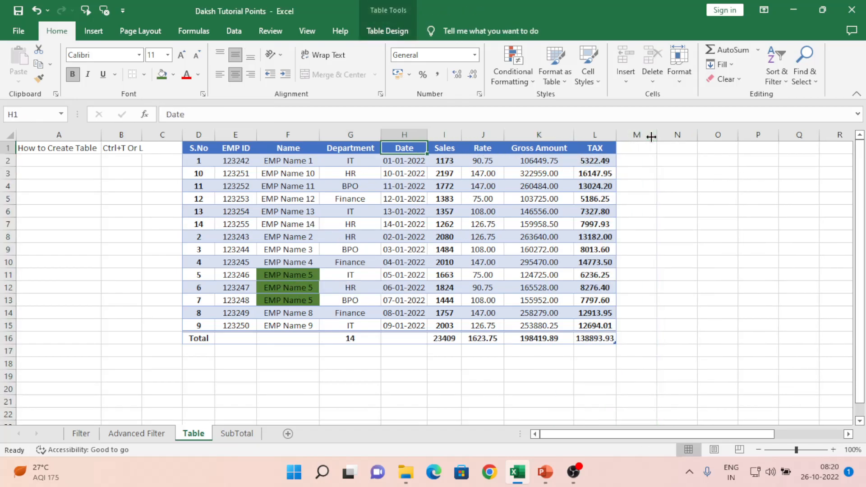
key(Left)
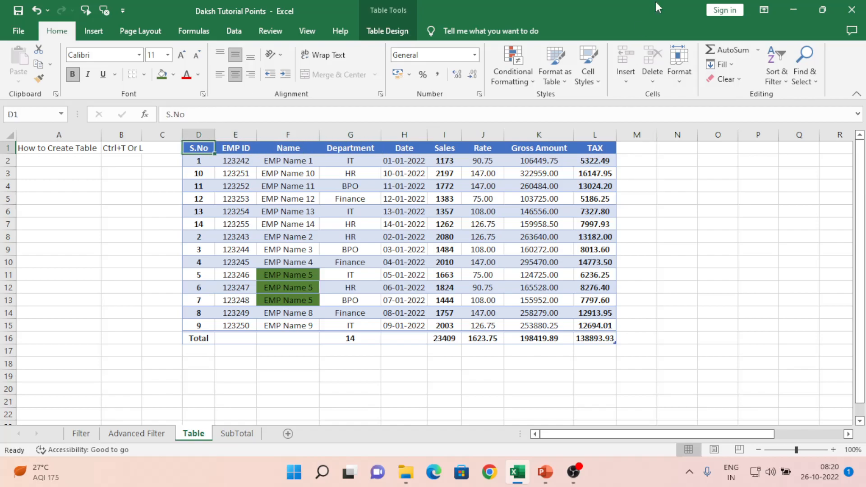
- Remove duplicate rows using only the Name column, leaving 12 unique employees
click(378, 29)
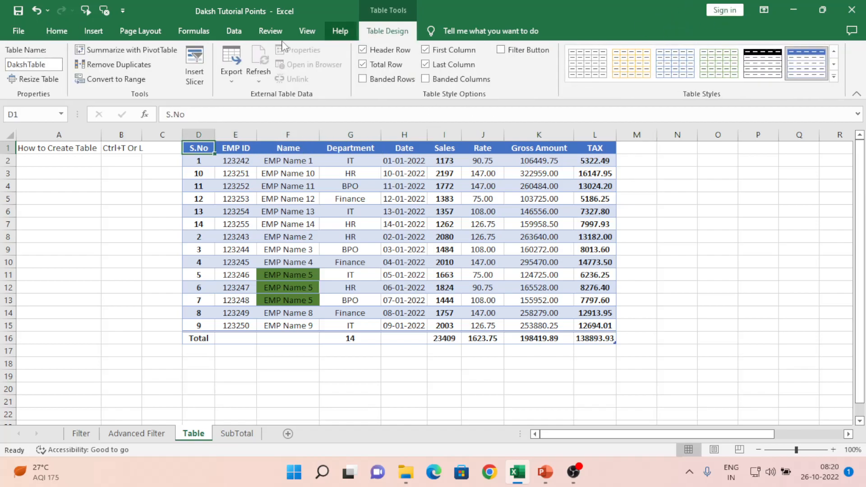
click(88, 65)
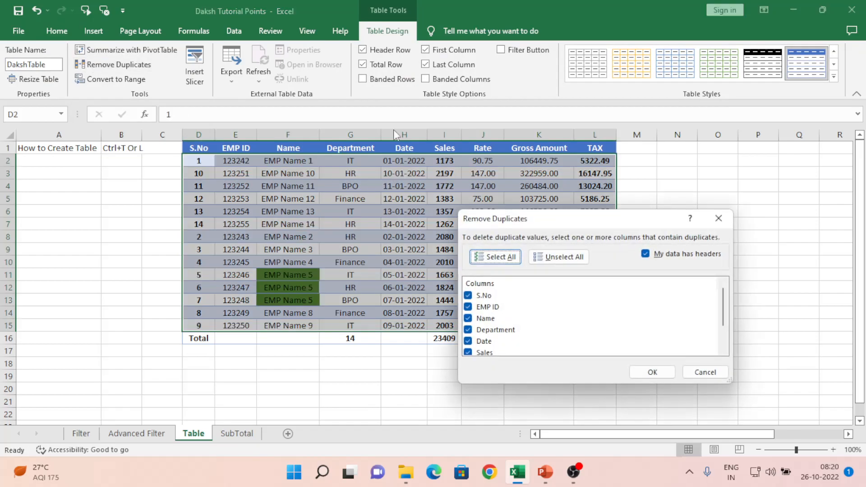
click(558, 258)
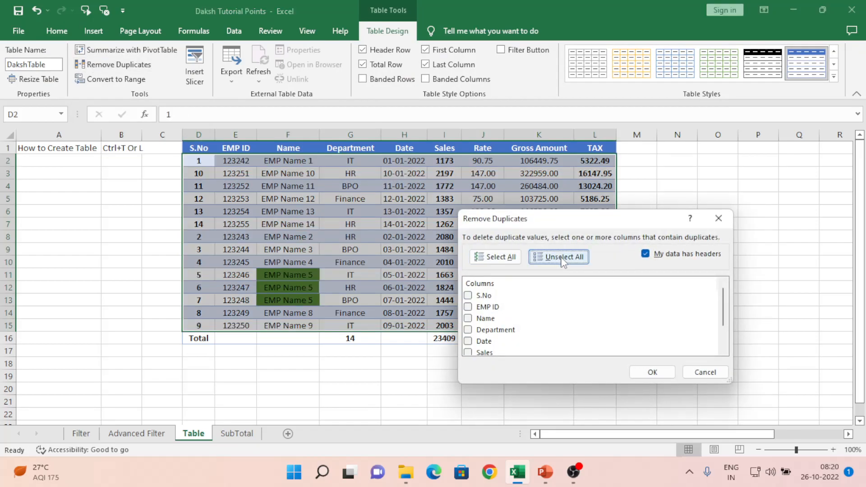
click(494, 259)
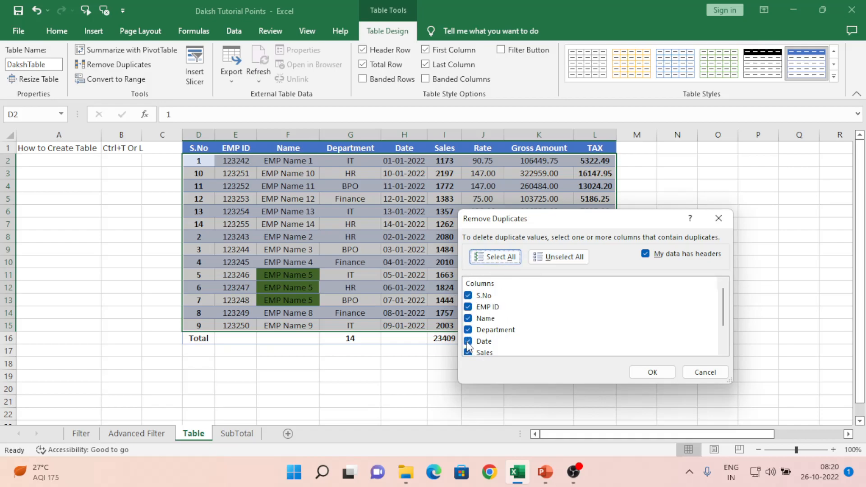
click(551, 262)
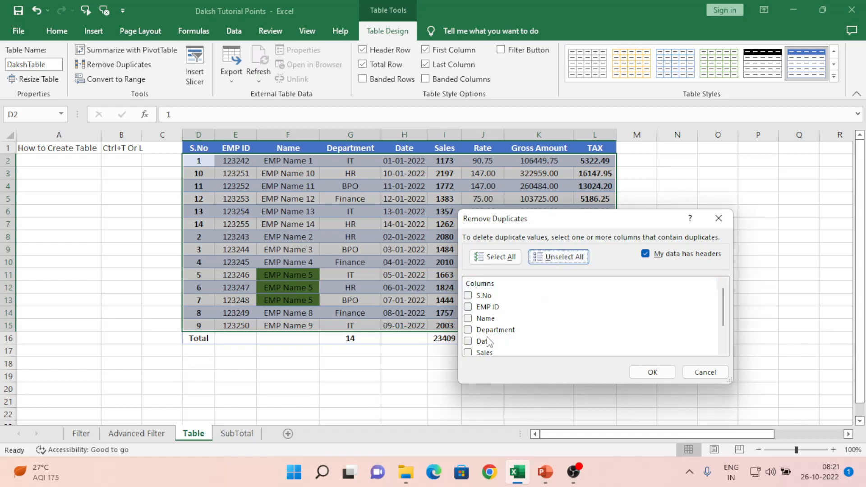
click(468, 319)
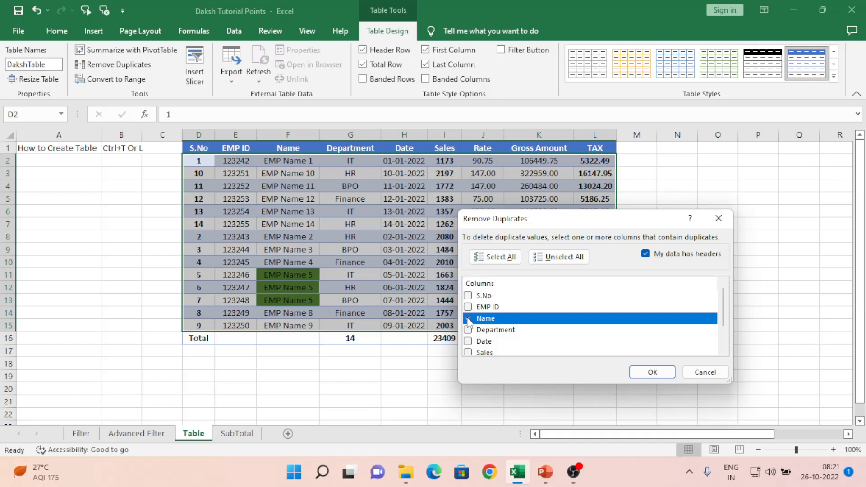
click(653, 373)
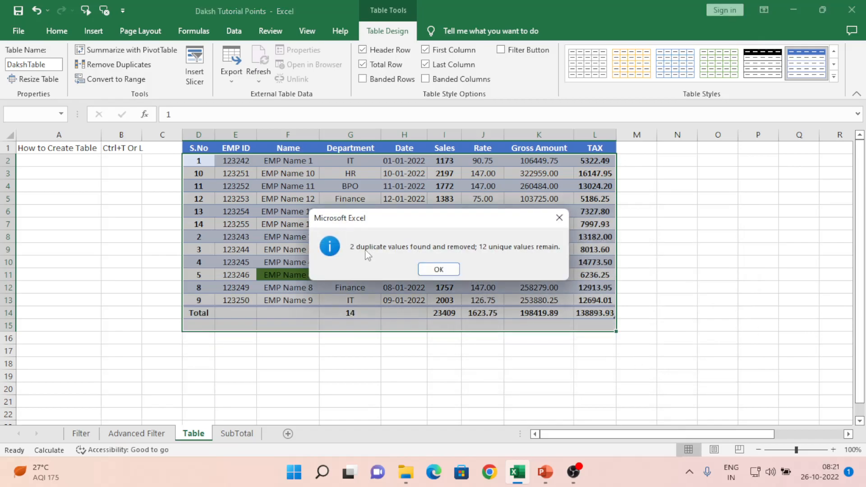
- Dismiss the duplicates summary, then convert DakshTable to a range and undo it
click(439, 270)
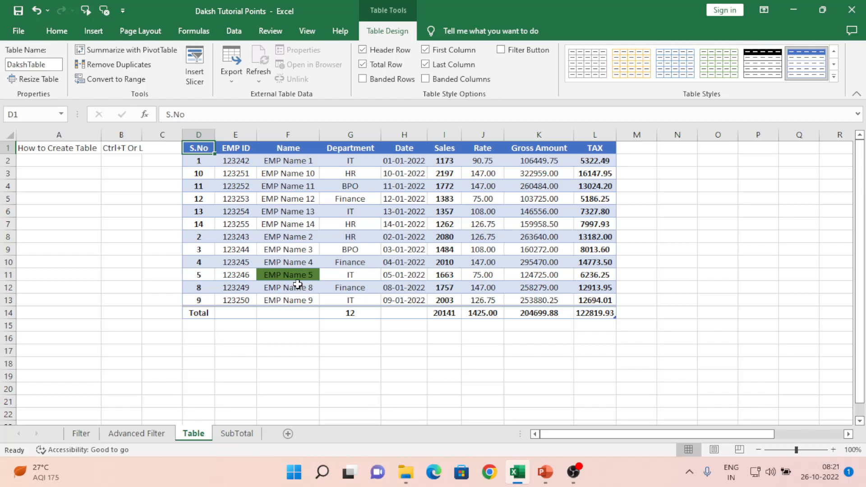
click(301, 284)
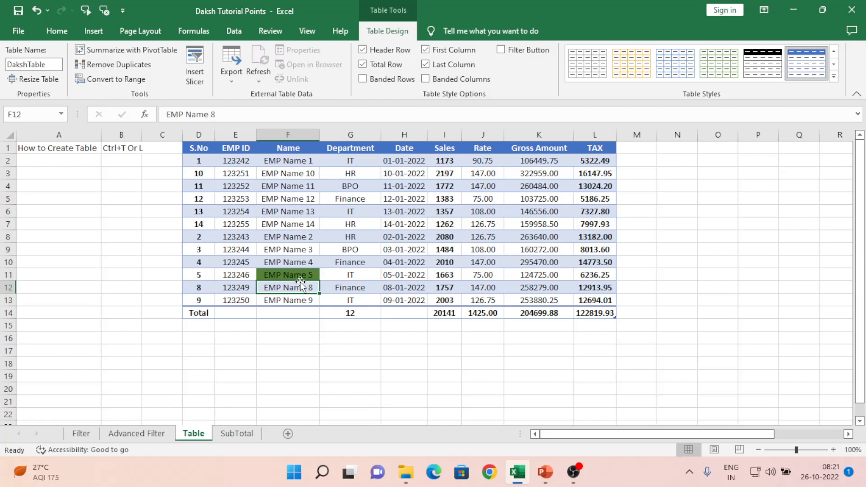
click(131, 81)
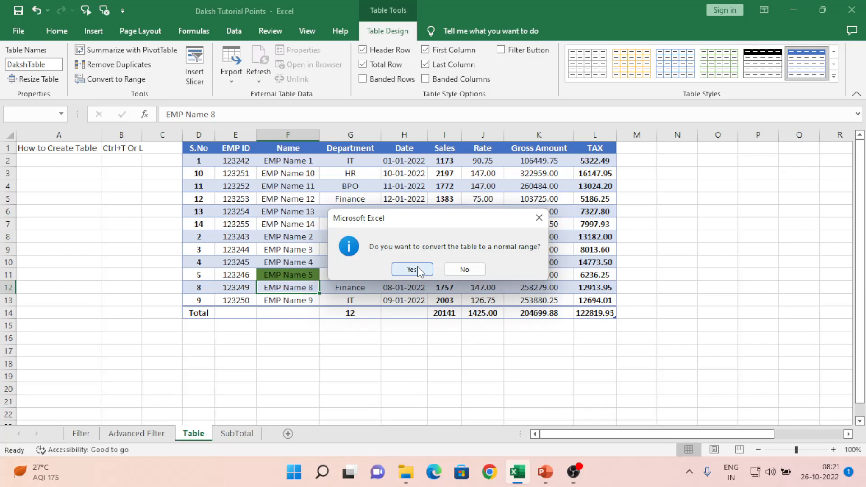
click(412, 269)
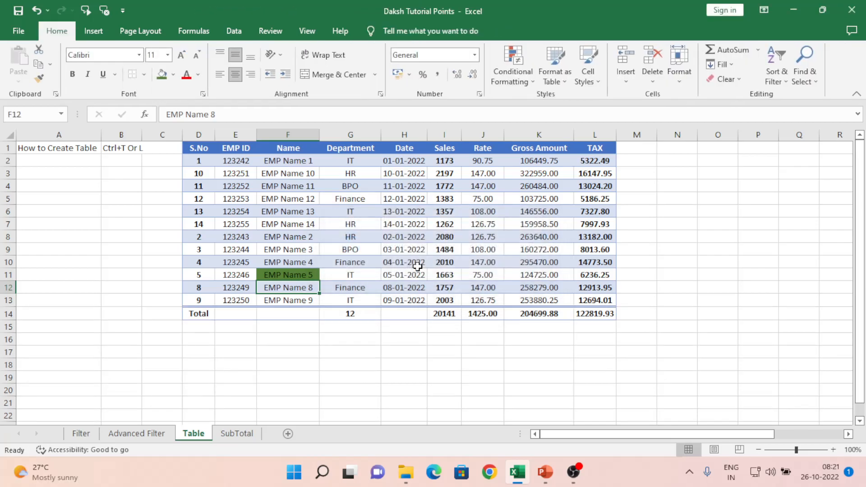
click(294, 209)
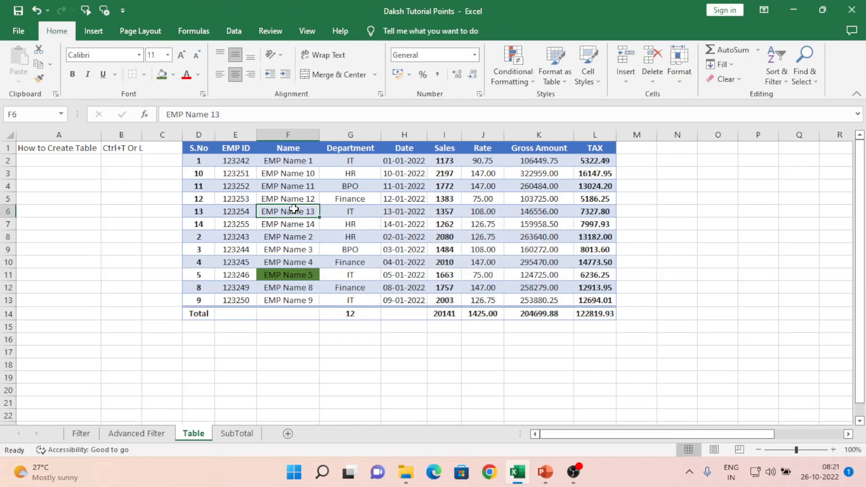
key(ctrl+z)
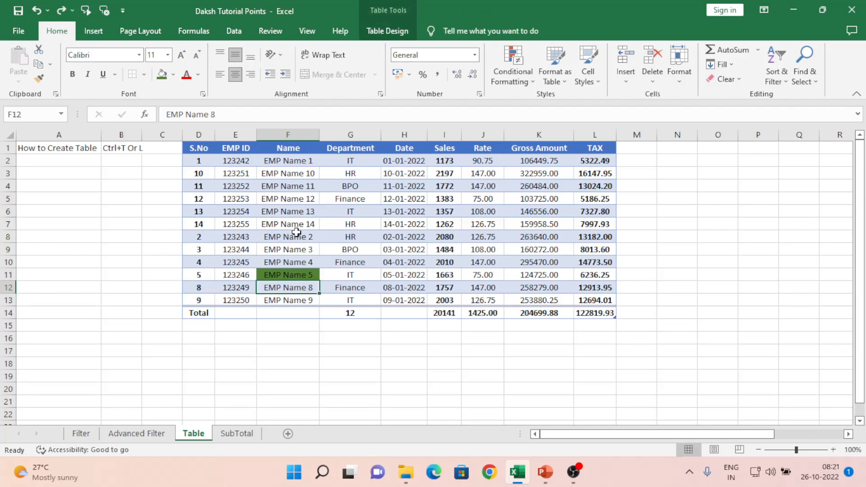
- Insert a Department slicer for DakshTable and place it beside the table at columns N–Q
click(391, 27)
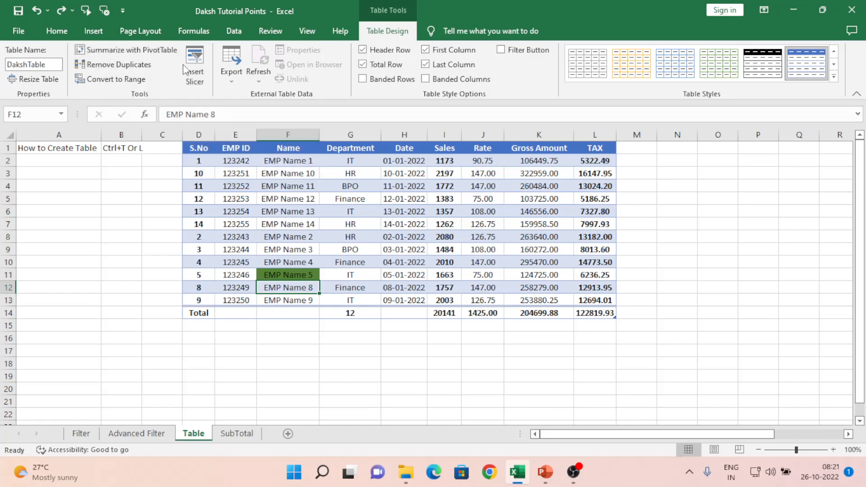
click(199, 64)
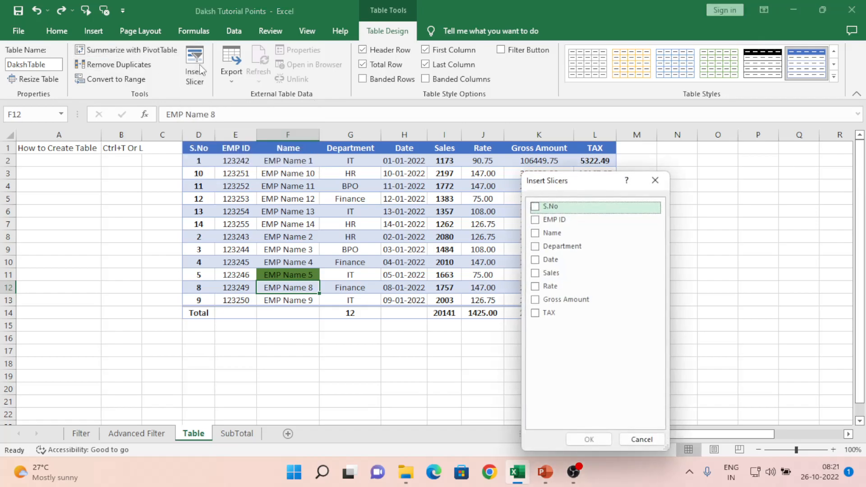
drag(602, 193, 770, 160)
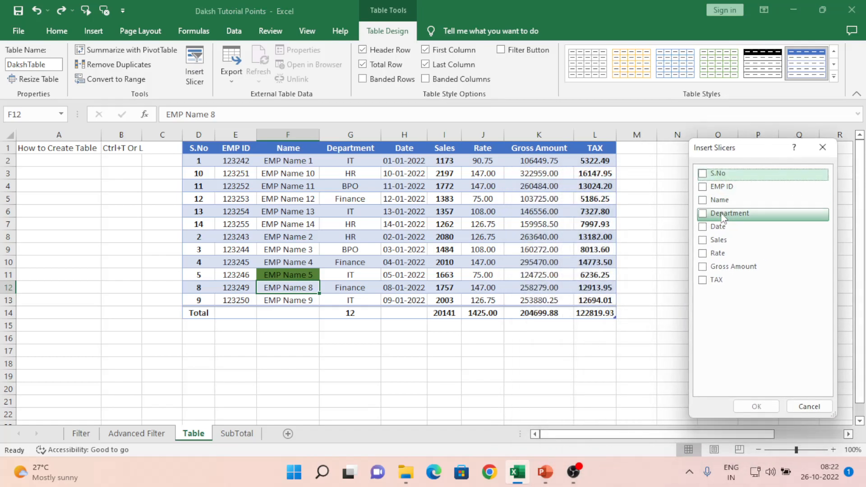
click(702, 215)
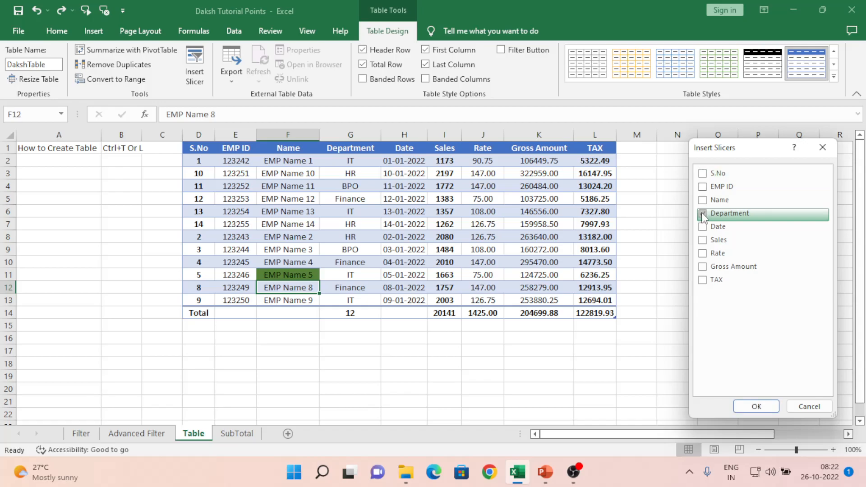
click(744, 406)
drag(443, 217, 744, 158)
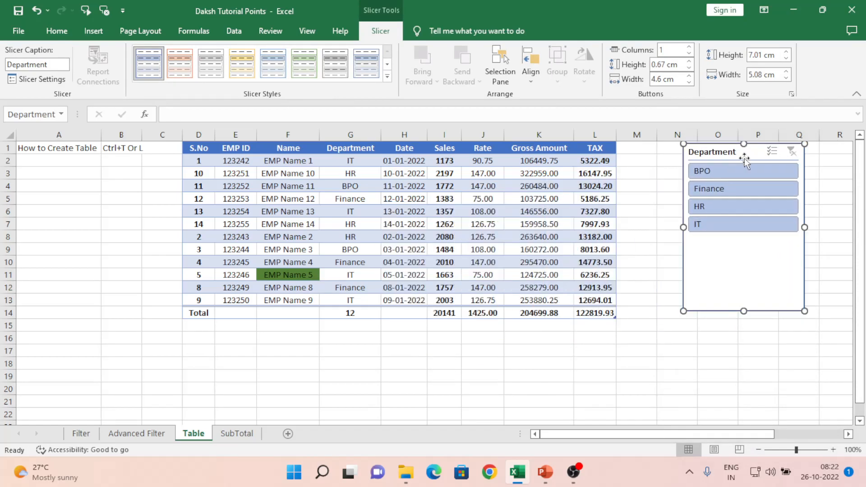
- Filter the table to each department in turn (BPO, Finance, HR, IT) with the slicer
click(724, 208)
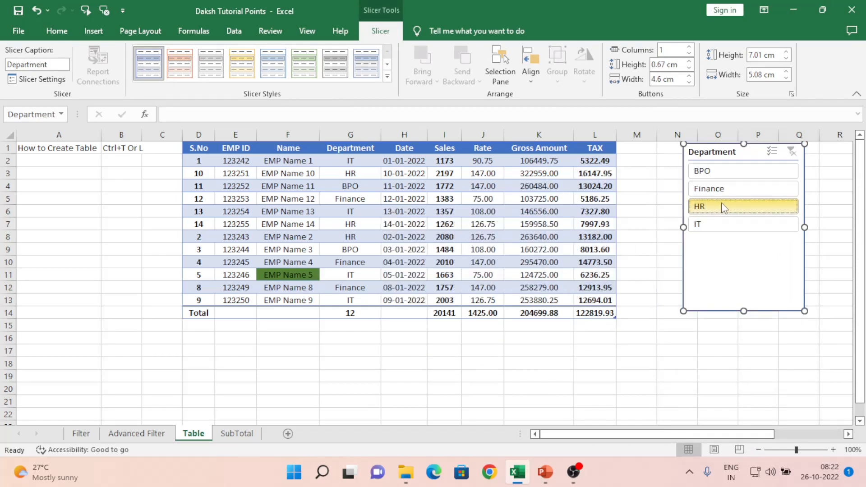
click(711, 191)
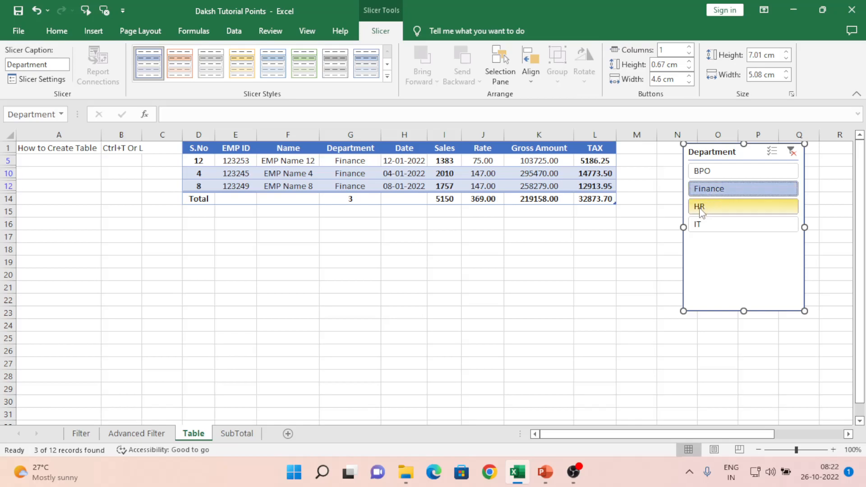
click(698, 212)
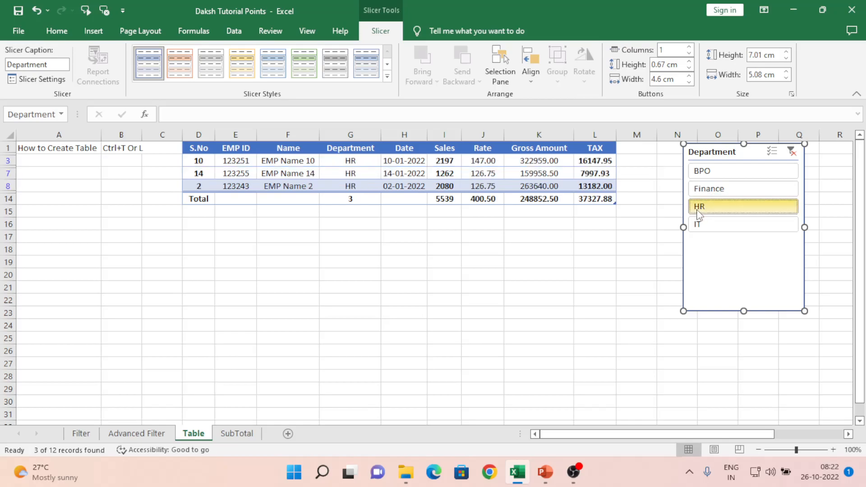
click(702, 226)
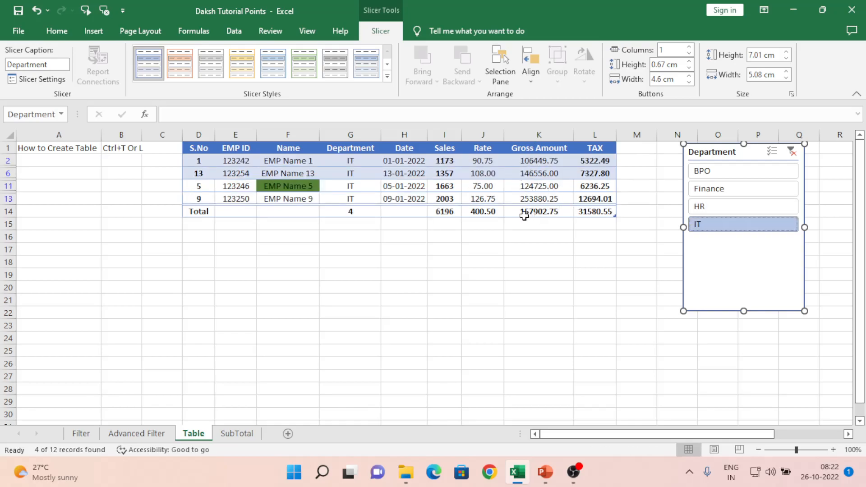
click(543, 216)
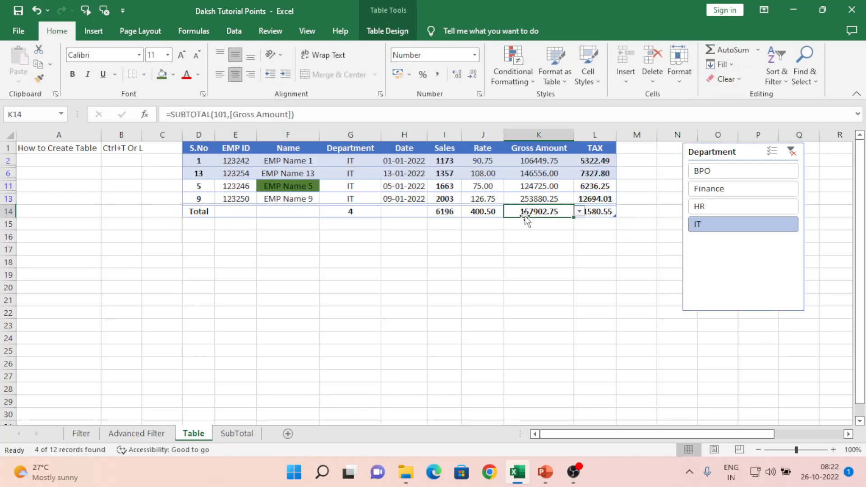
click(721, 176)
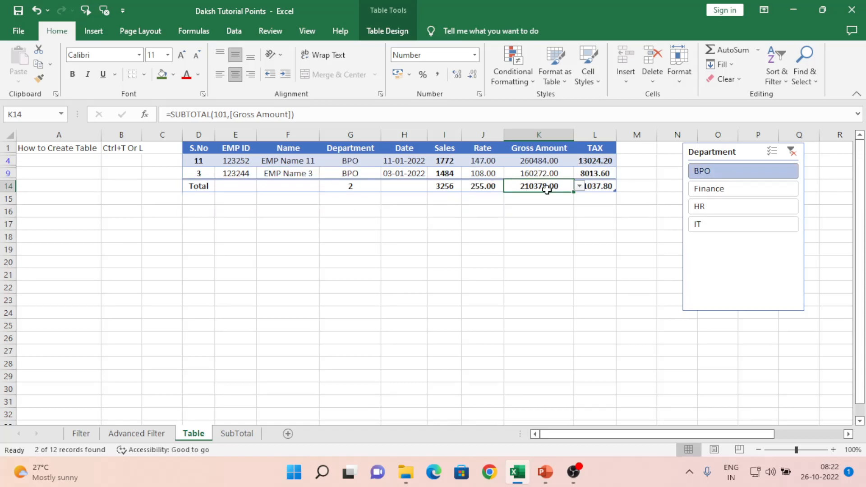
click(721, 190)
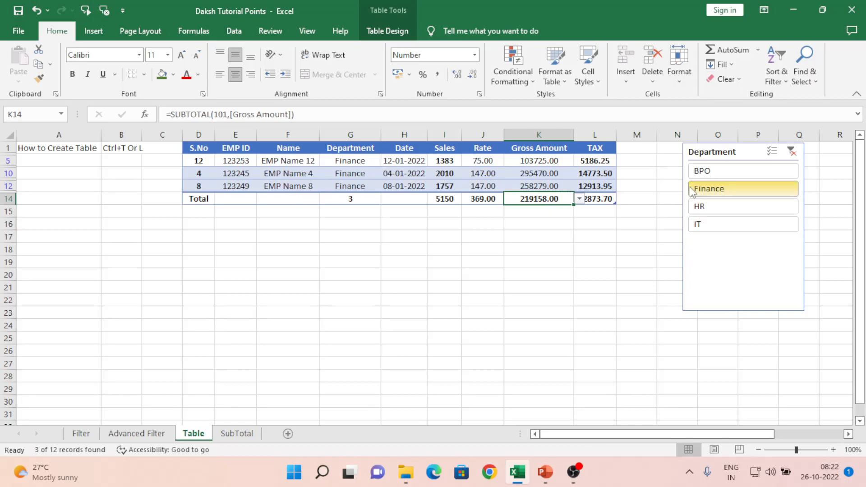
click(710, 206)
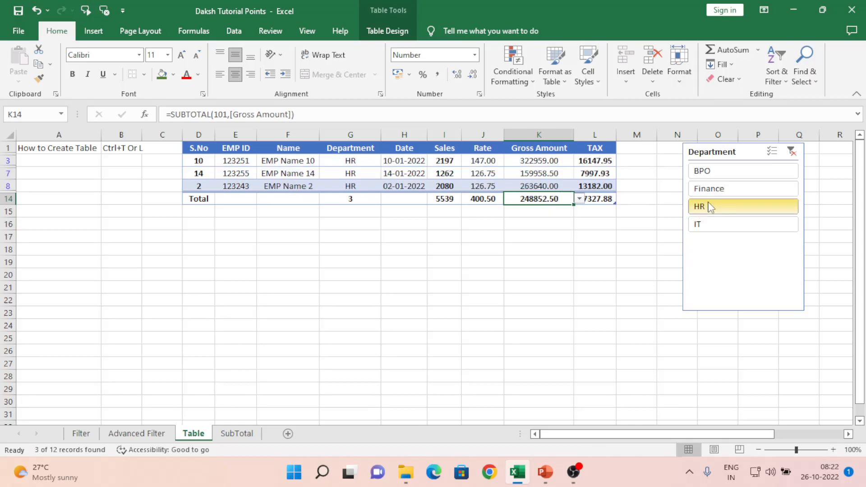
click(699, 225)
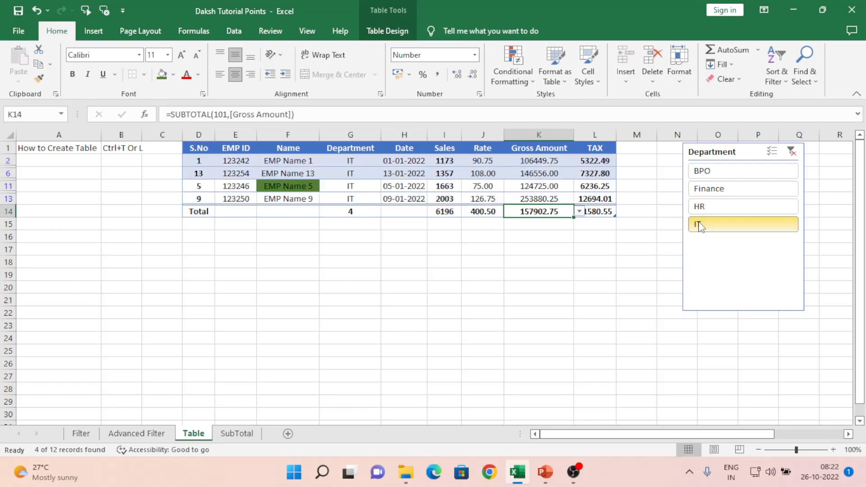
click(714, 176)
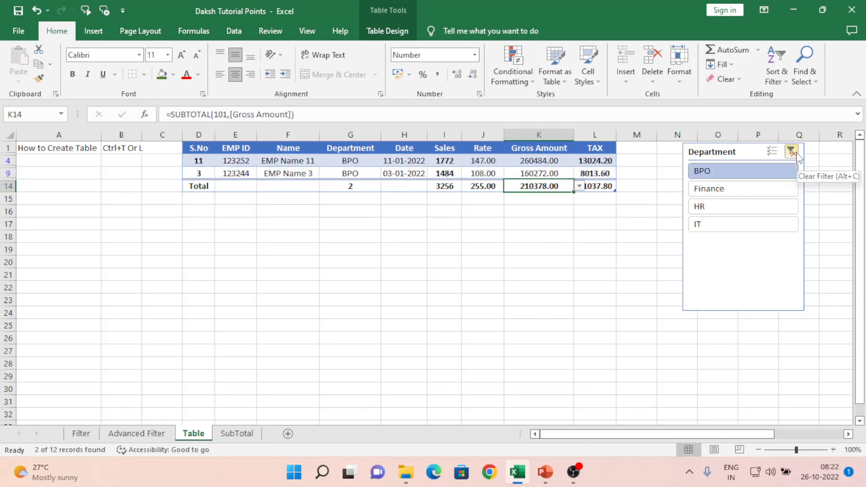
click(740, 193)
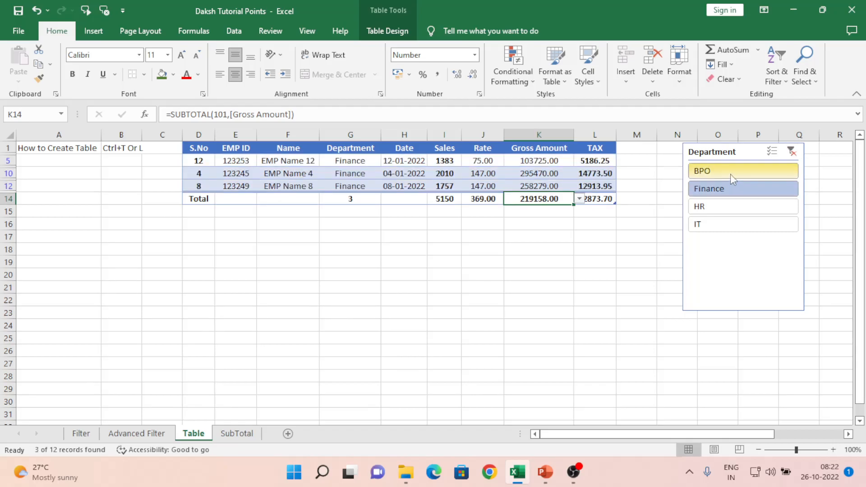
- Combine BPO, HR and IT with Finance, then clear the slicer filter and enable Multi-Select
ctrl+click(730, 174)
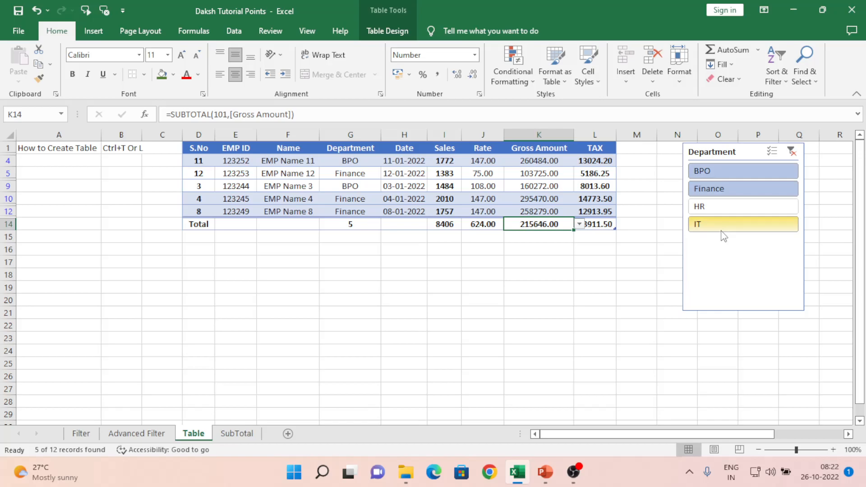
ctrl+click(718, 208)
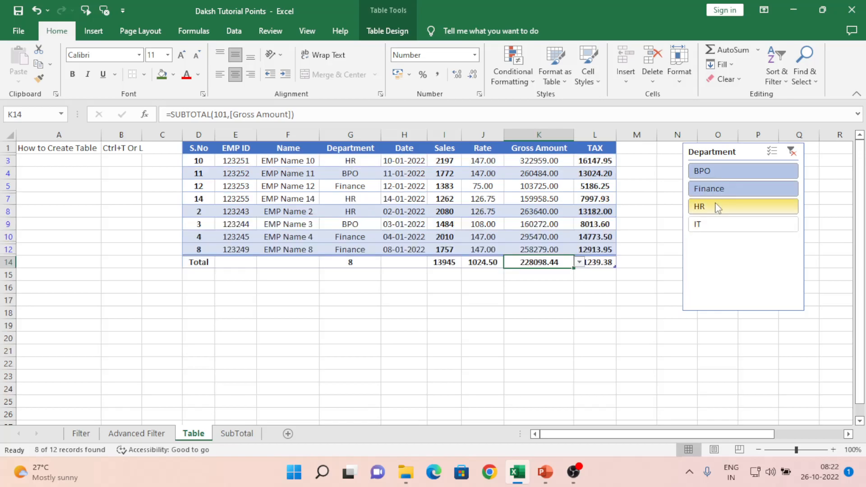
ctrl+click(716, 232)
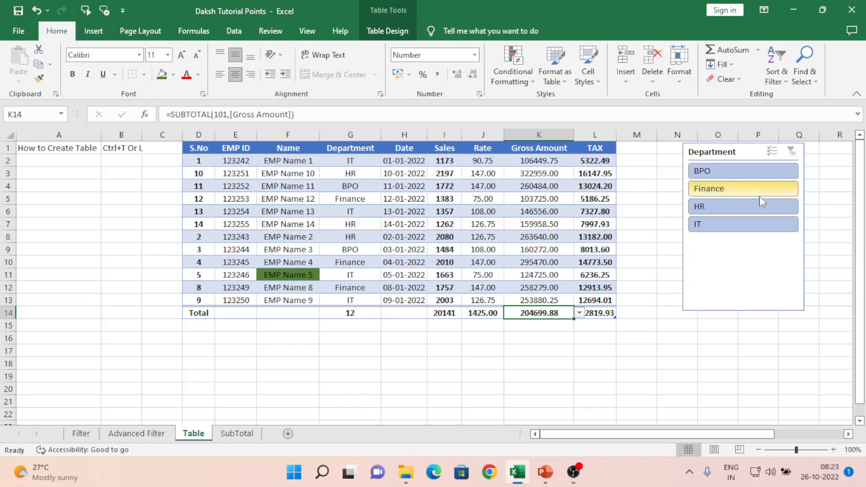
click(740, 188)
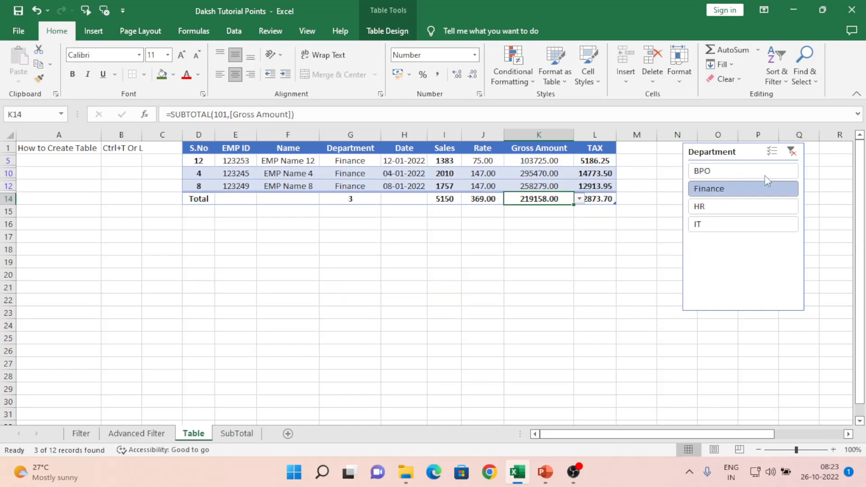
click(791, 150)
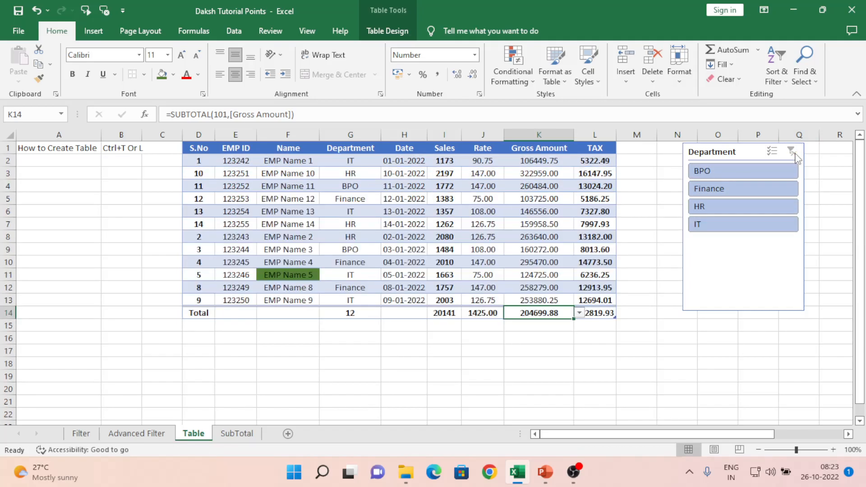
click(774, 151)
click(375, 210)
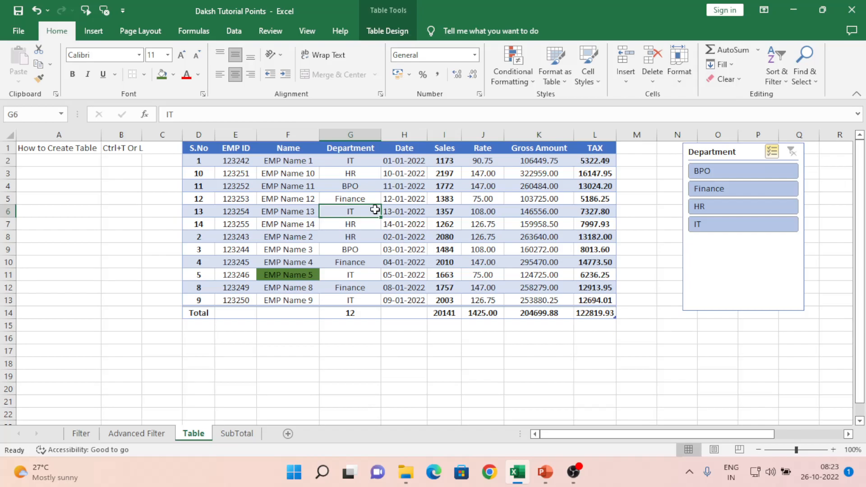
click(388, 29)
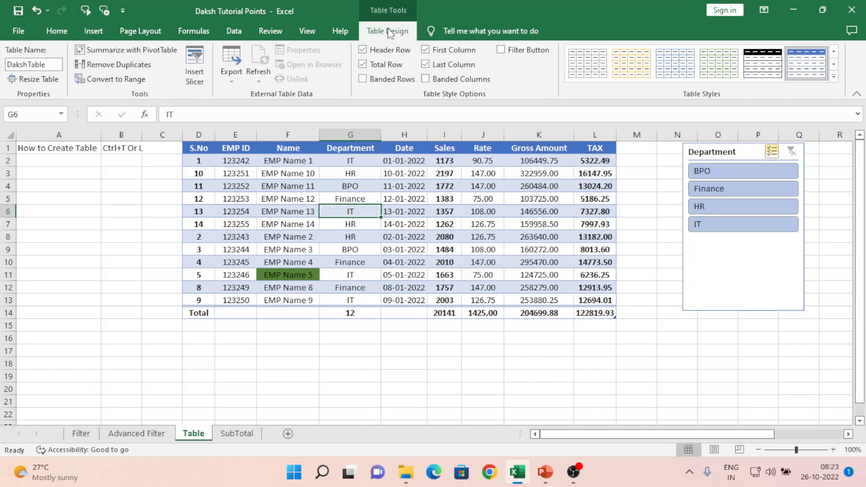
- Look at the table's Export options, then show the Refresh options under External Table Data
click(237, 81)
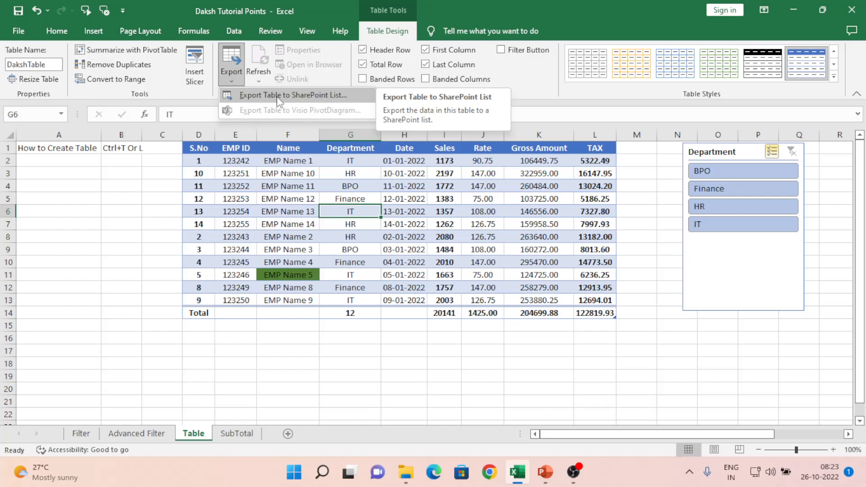
click(294, 240)
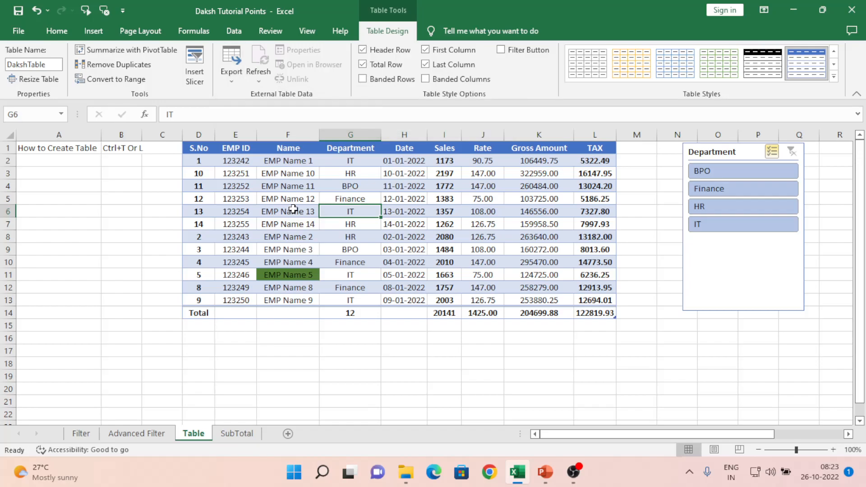
click(257, 80)
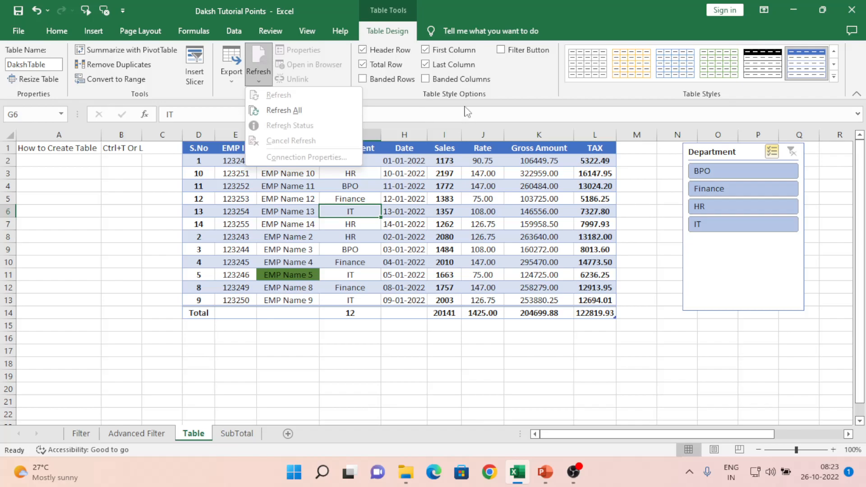
- Toggle DakshTable's Header Row and Total Row off and back on, and turn on Banded Rows
click(407, 192)
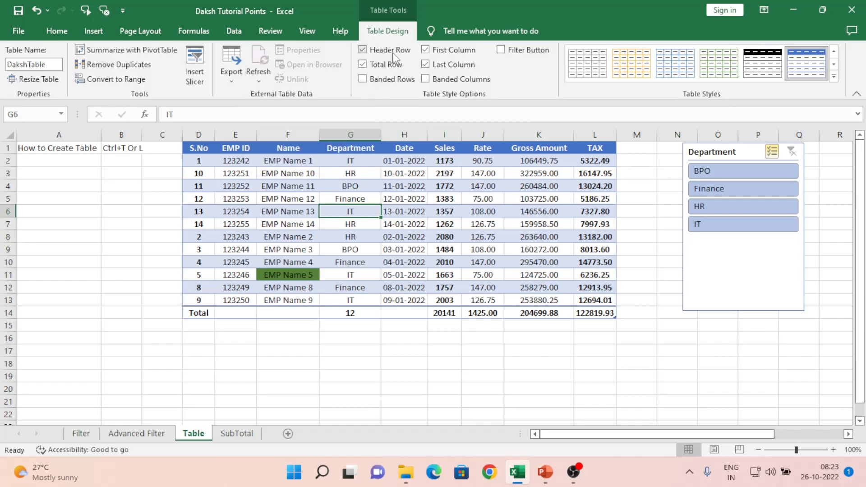
click(362, 50)
click(362, 50)
click(363, 65)
click(363, 64)
click(363, 78)
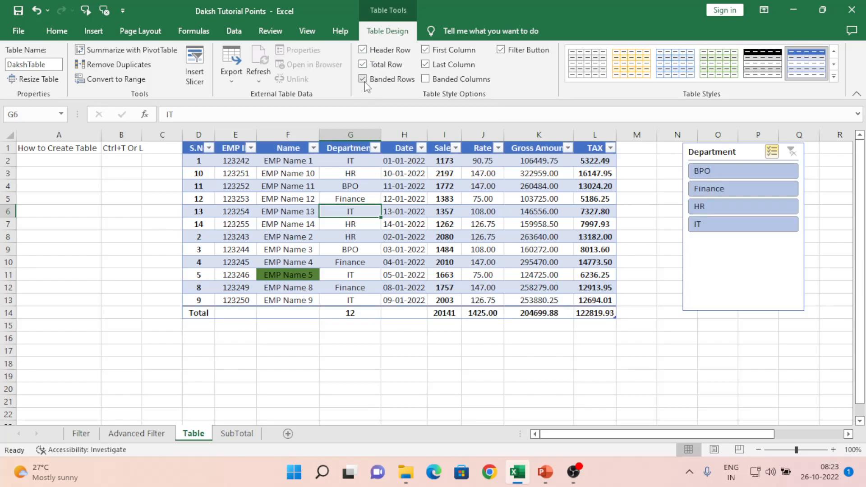
click(362, 79)
click(363, 79)
click(434, 198)
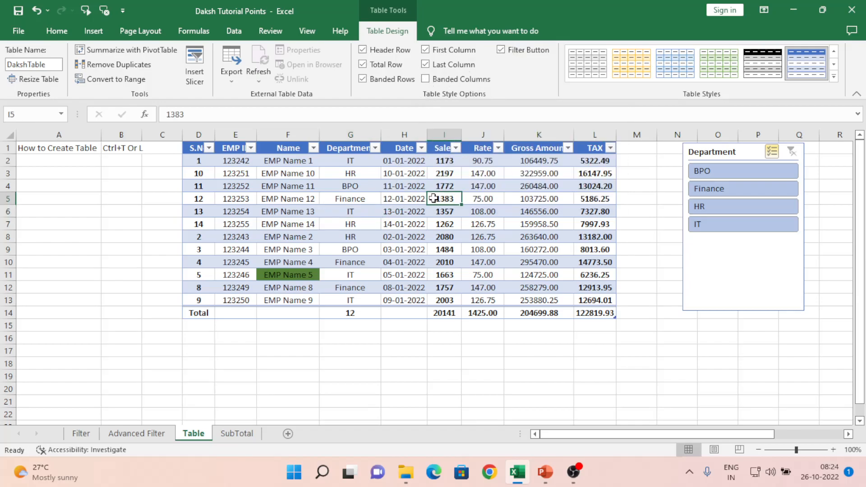